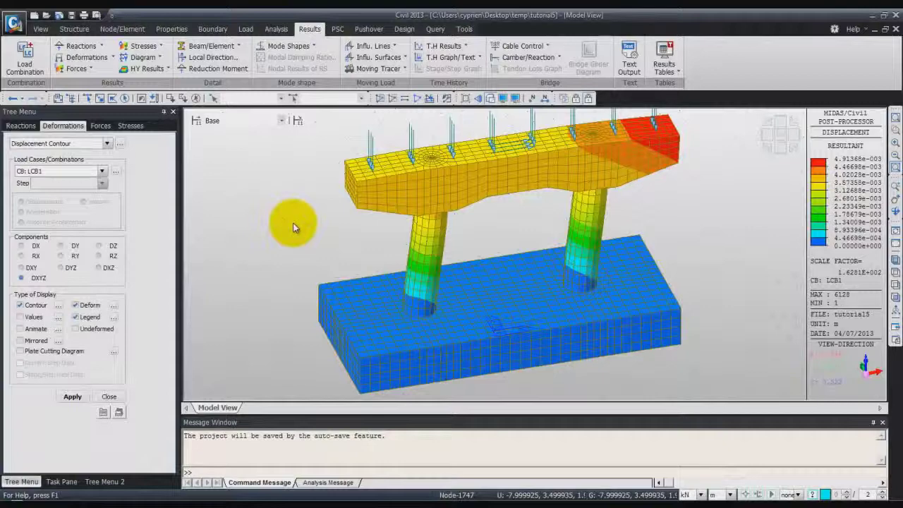
# Close the tutorial5 project to start from an empty model
pyautogui.click(41, 29)
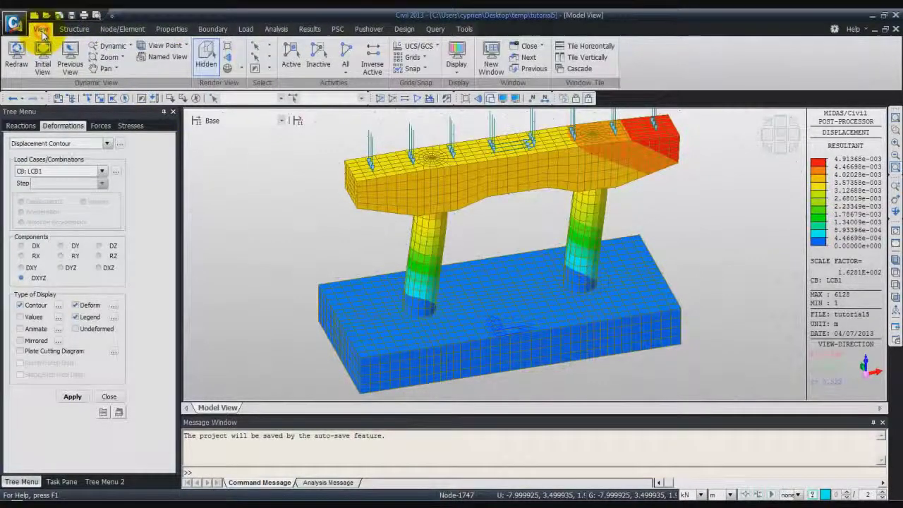
pyautogui.click(14, 24)
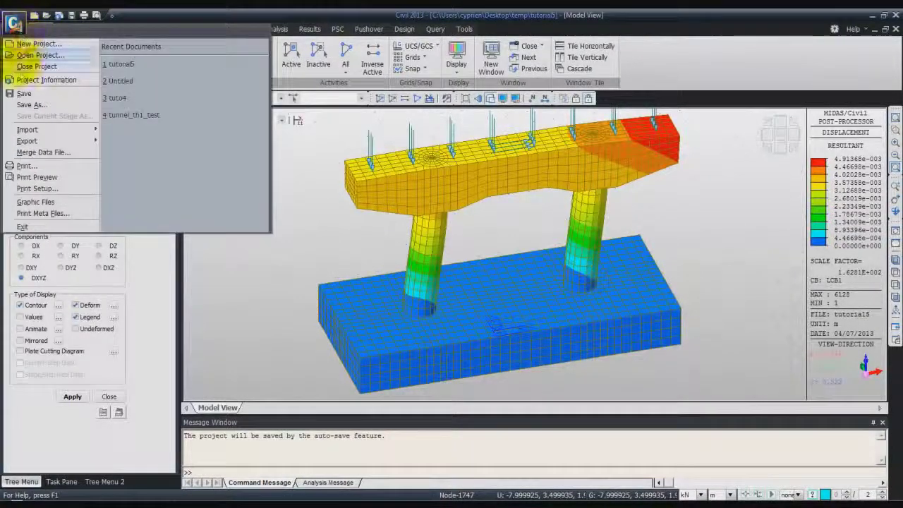
pyautogui.click(20, 67)
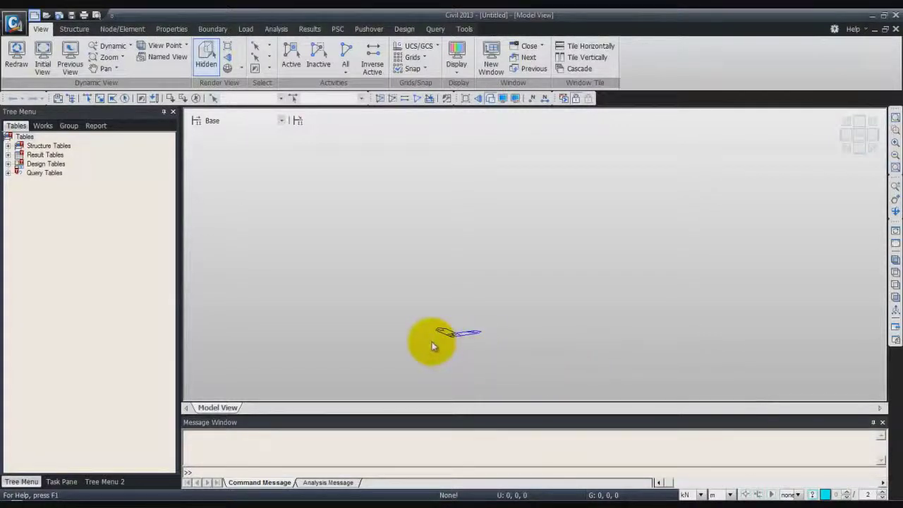
# Add a concrete material using the ASTM(RC) standard and Grade C3000
pyautogui.click(172, 30)
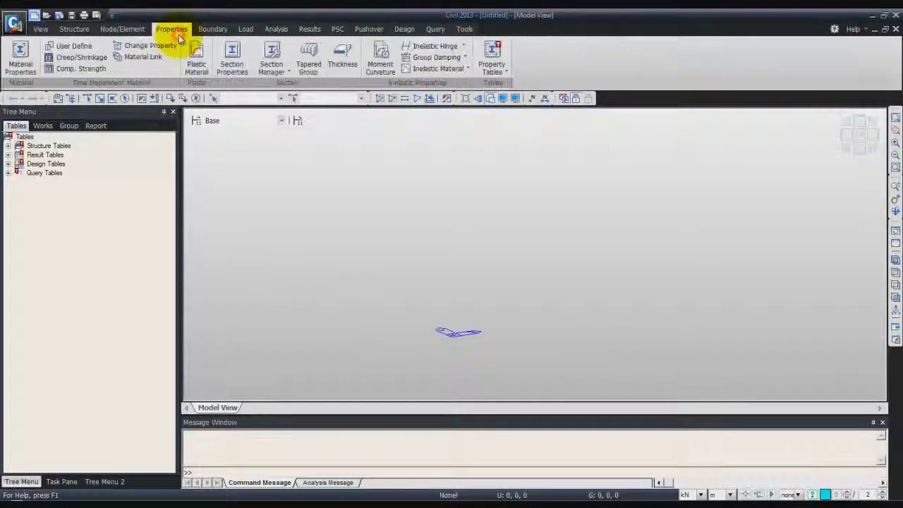
pyautogui.click(20, 59)
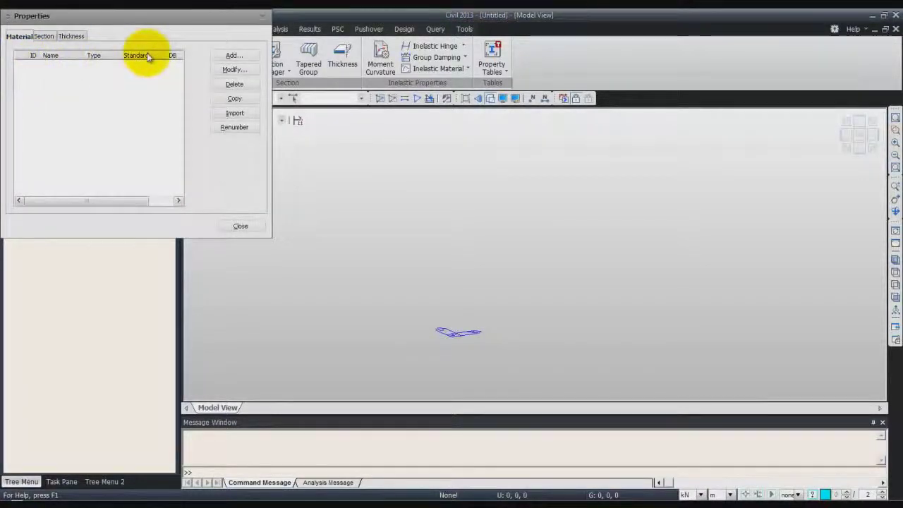
pyautogui.click(234, 56)
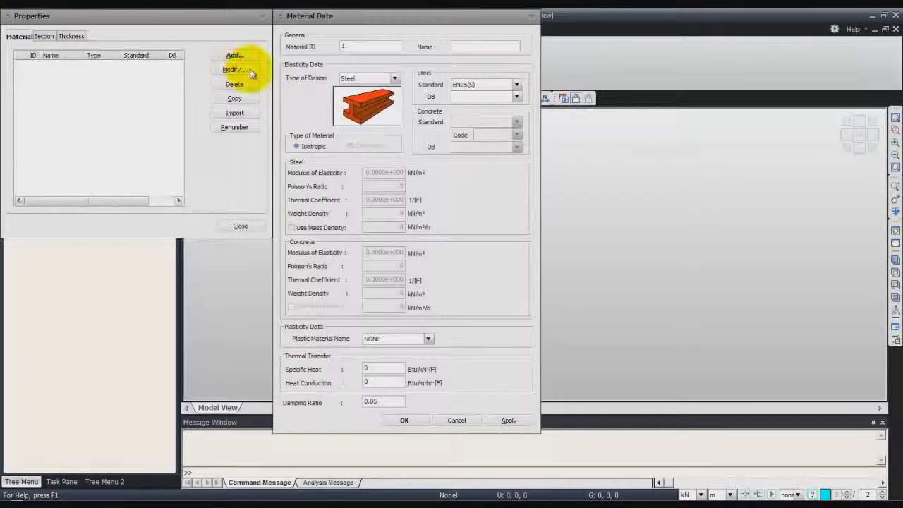
pyautogui.click(396, 78)
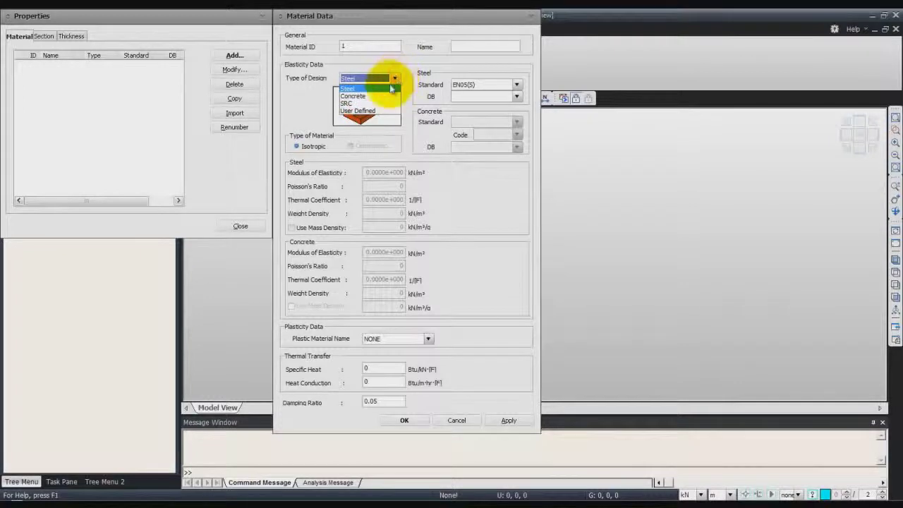
pyautogui.click(354, 96)
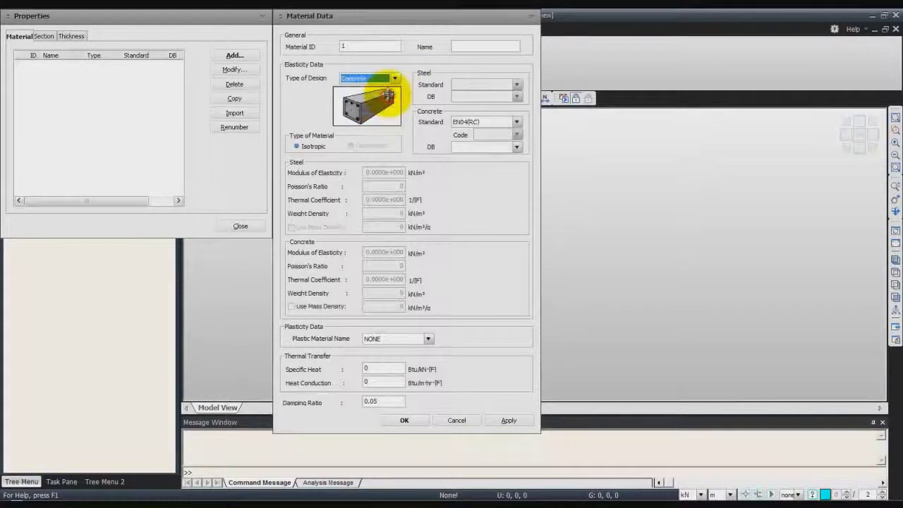
pyautogui.click(516, 123)
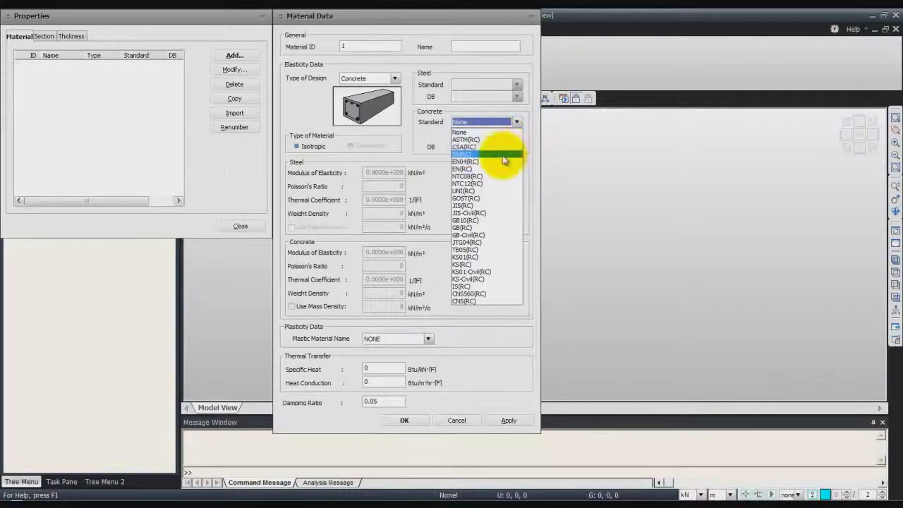
pyautogui.click(494, 140)
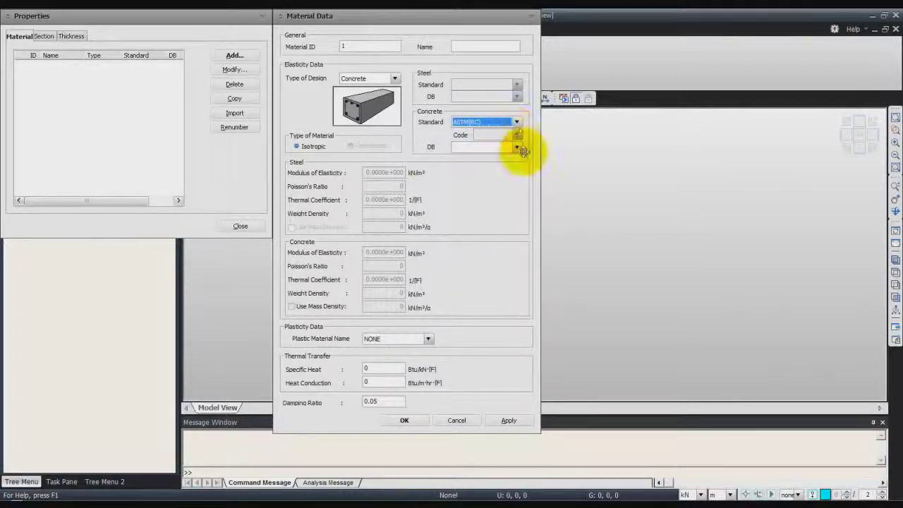
pyautogui.click(518, 148)
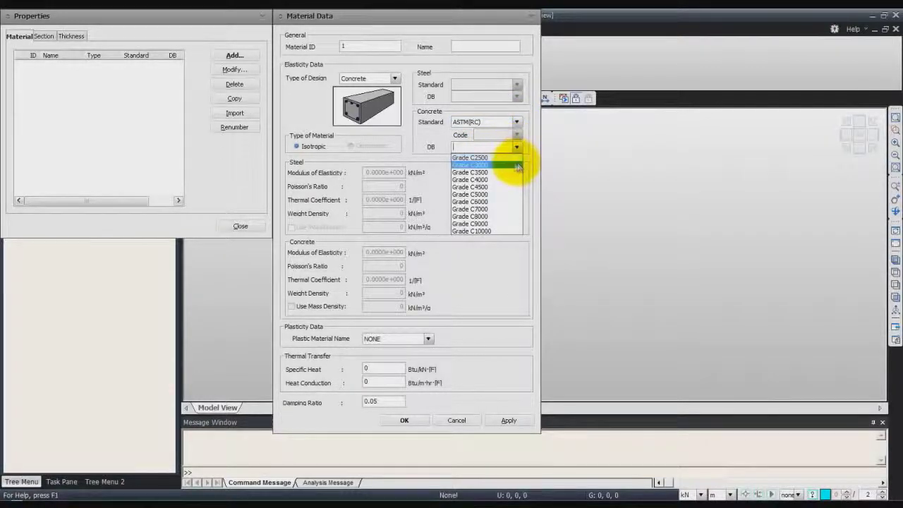
pyautogui.click(512, 166)
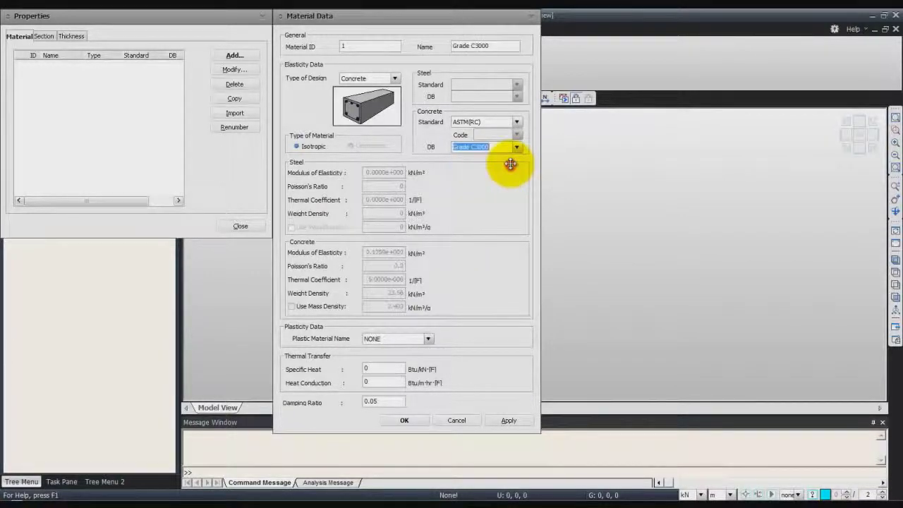
pyautogui.click(406, 421)
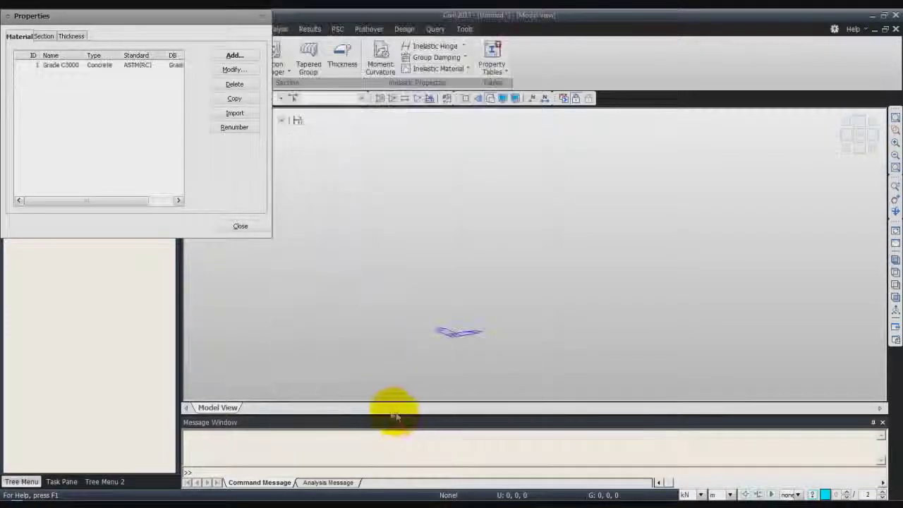
pyautogui.click(246, 226)
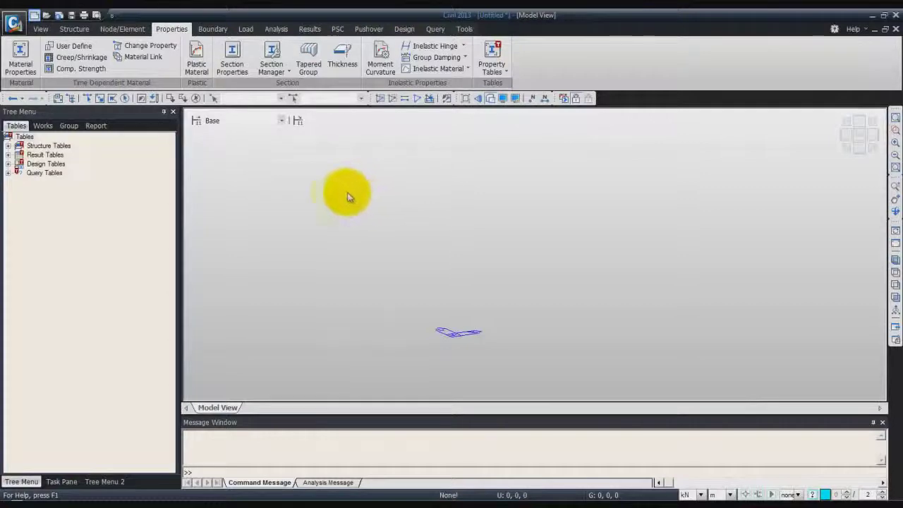
# Start a circular base plate in the Plate Wizard with a radius of 0.8 m and material number 2
pyautogui.click(81, 31)
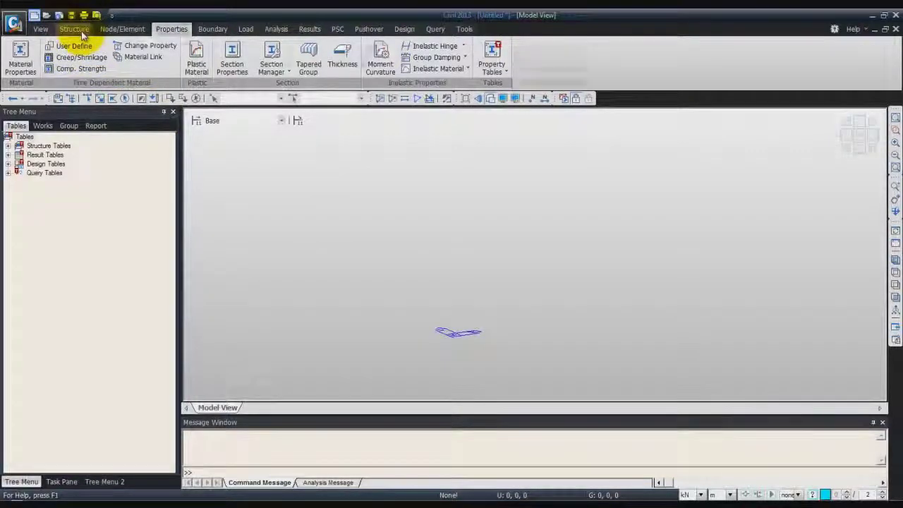
pyautogui.click(102, 47)
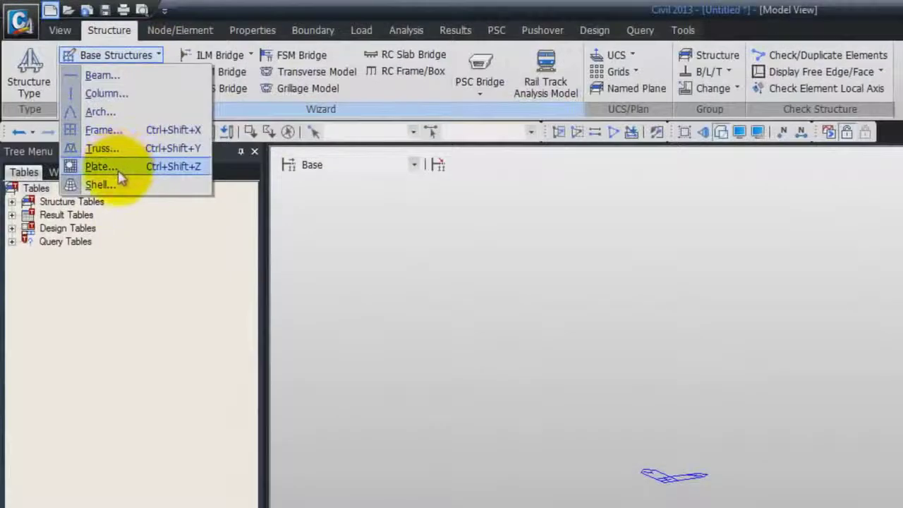
pyautogui.click(117, 175)
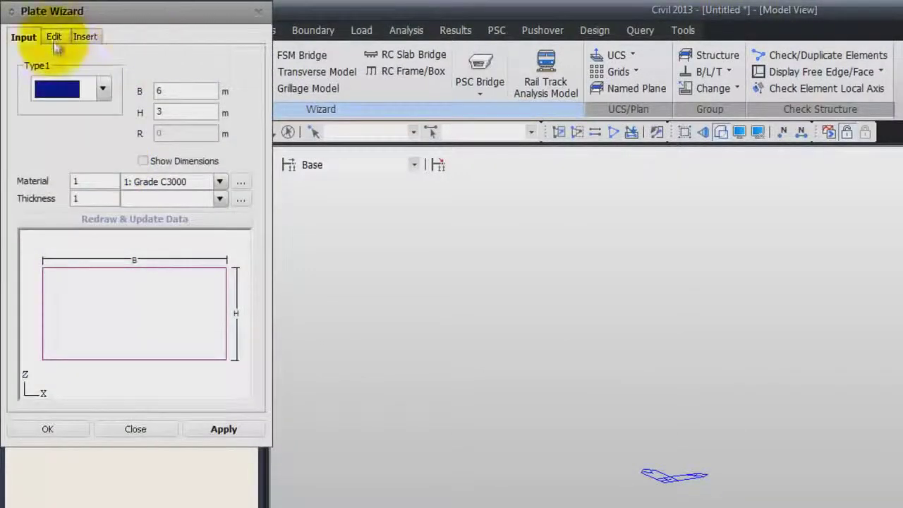
pyautogui.click(103, 89)
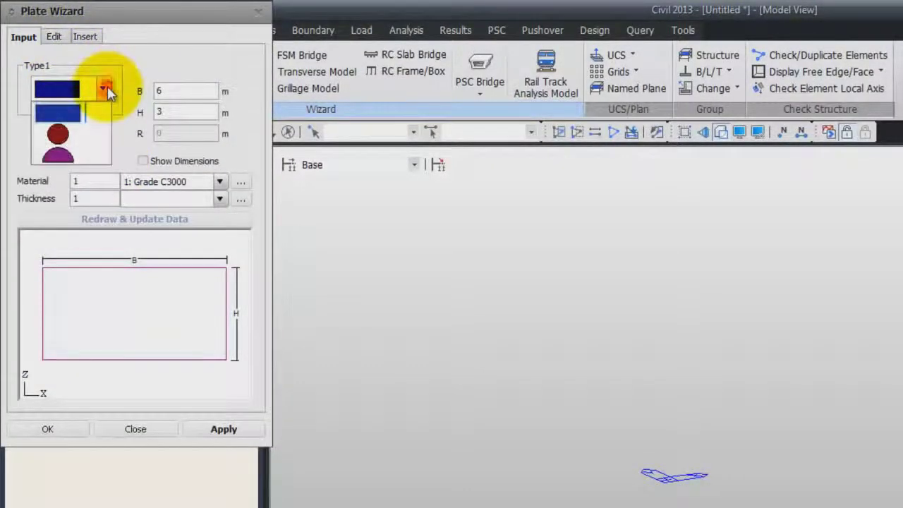
pyautogui.click(58, 134)
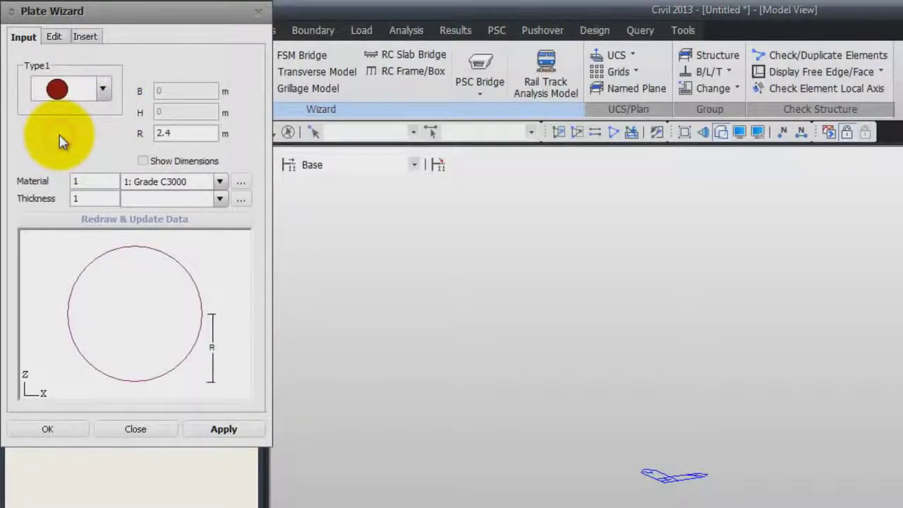
pyautogui.doubleClick(190, 133)
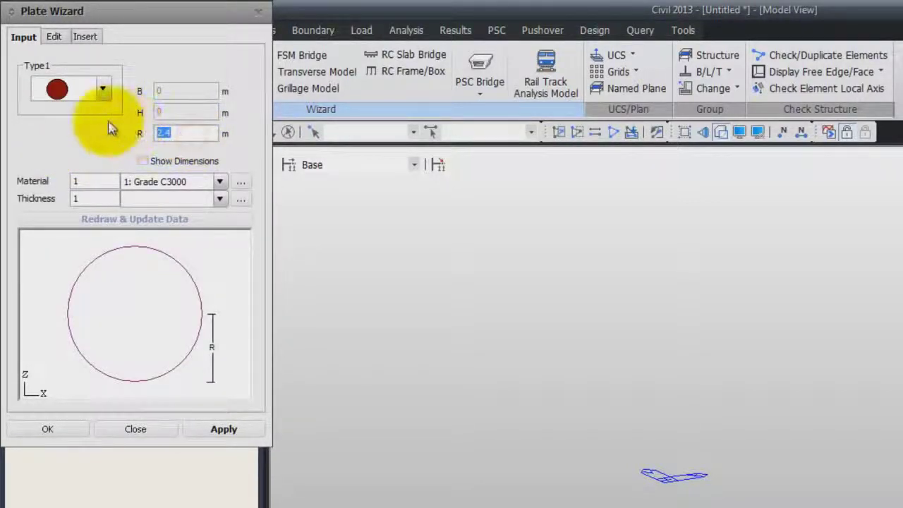
pyautogui.write('0.8')
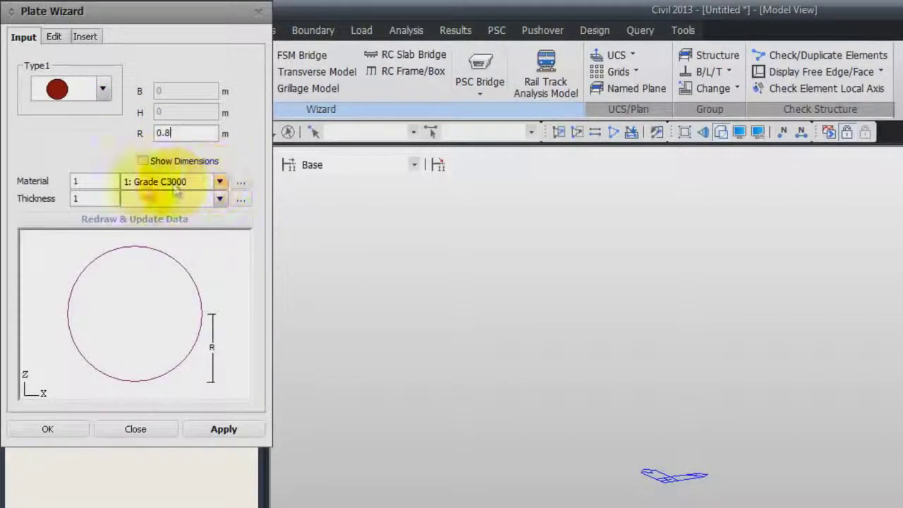
pyautogui.doubleClick(106, 181)
pyautogui.write('2')
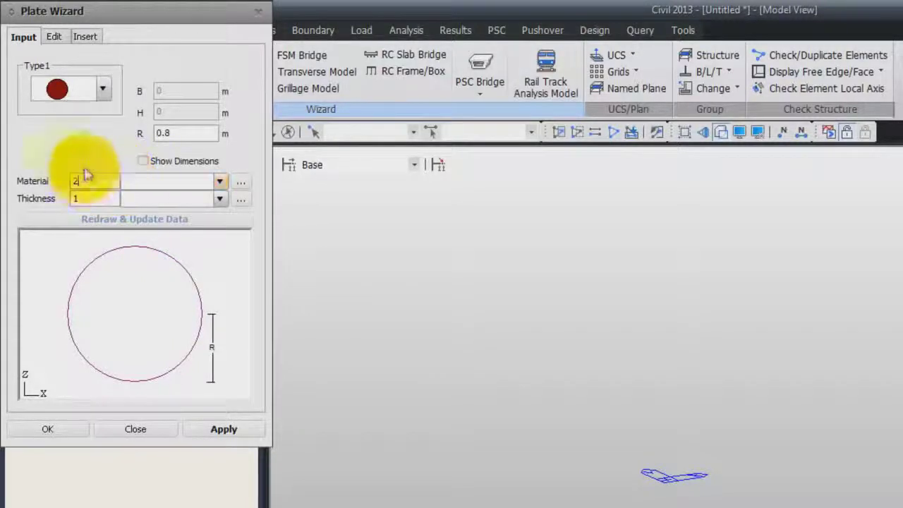
# Mesh the circular plate by number of divisions, with m set to 16 and n to 4
pyautogui.click(61, 44)
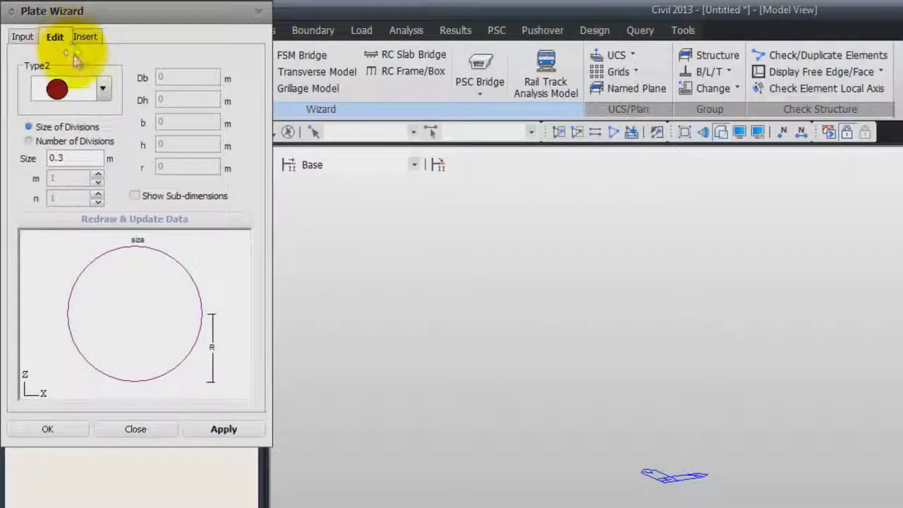
pyautogui.click(28, 141)
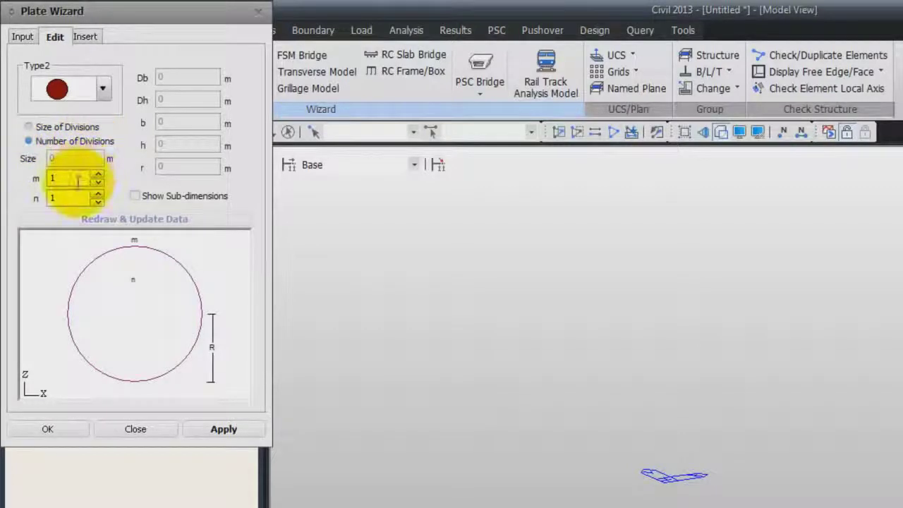
pyautogui.moveTo(77, 180); pyautogui.dragTo(28, 177)
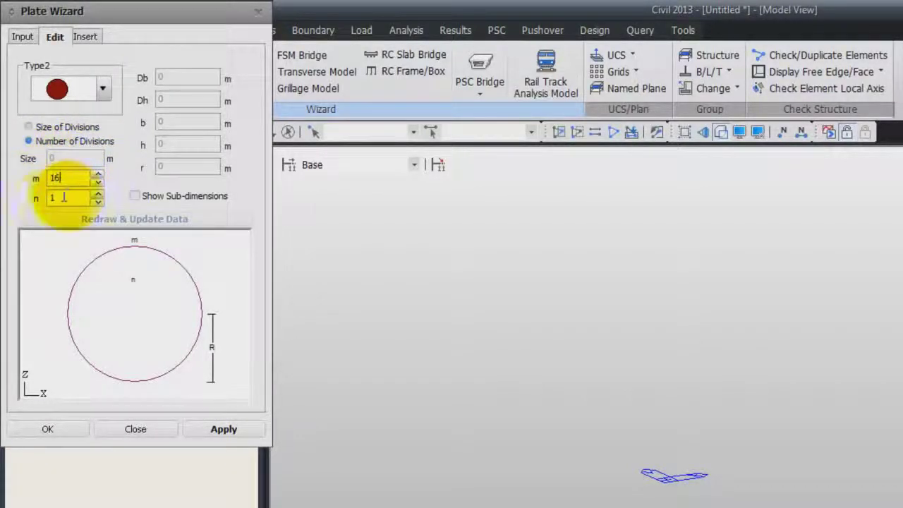
pyautogui.moveTo(67, 199); pyautogui.dragTo(48, 203)
pyautogui.write('4')
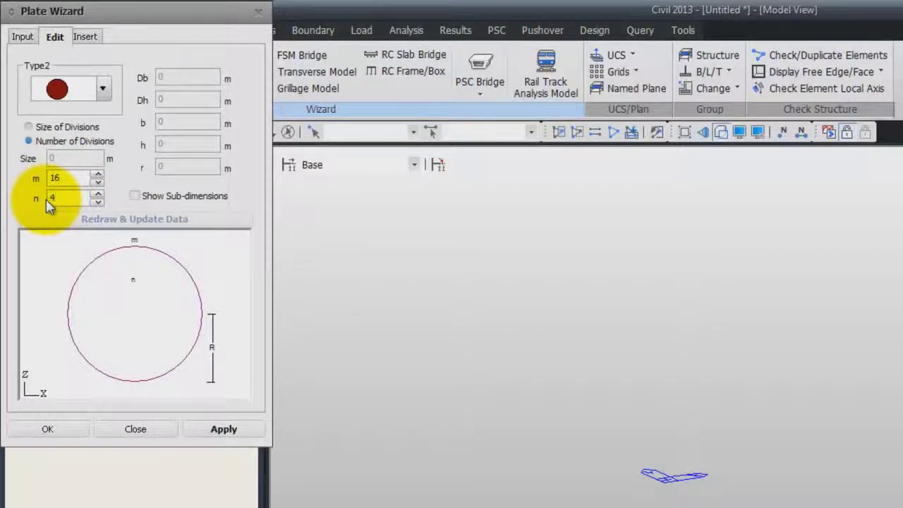
# Set the plate's insert point to -4, 0, 0 and its Alpha rotation to -90
pyautogui.click(85, 36)
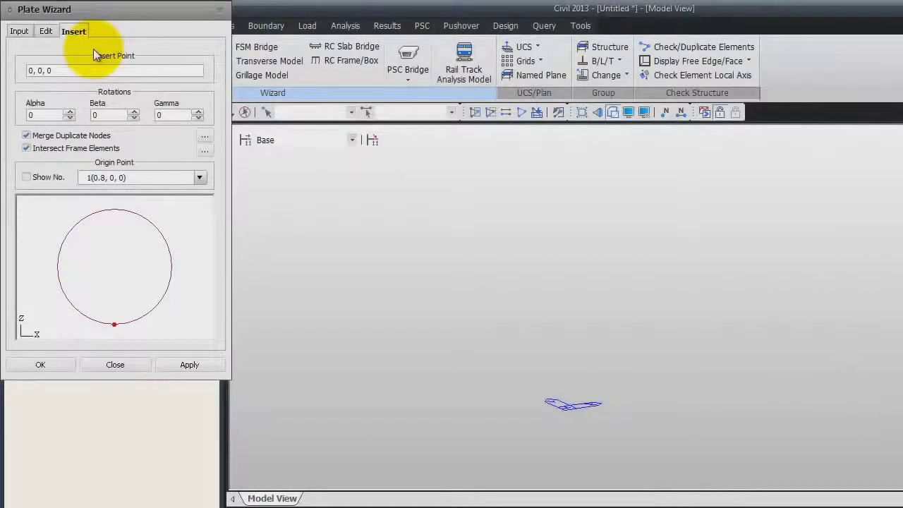
pyautogui.click(28, 71)
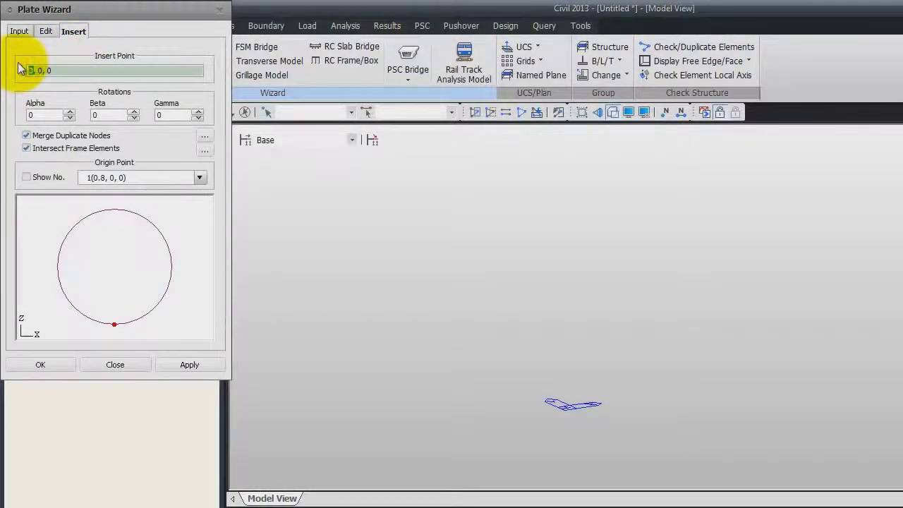
pyautogui.press('BackSpace')
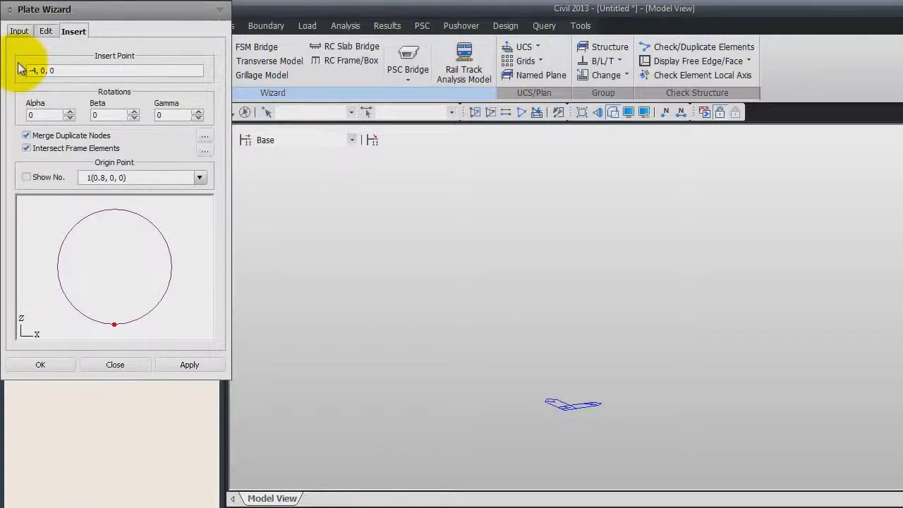
pyautogui.click(39, 114)
pyautogui.write('-90')
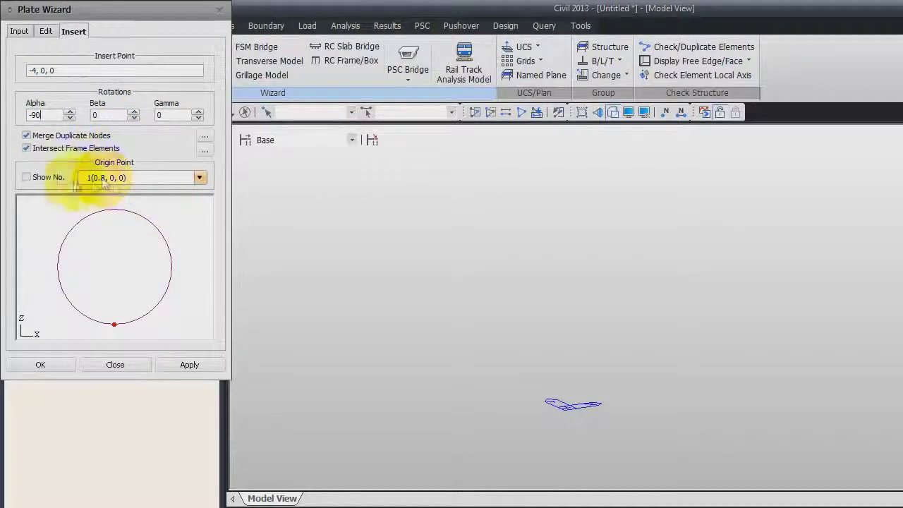
# Show the point numbers, use centre point 3(0.8, 0, 0.8) as the origin, and generate the circular plate
pyautogui.click(26, 177)
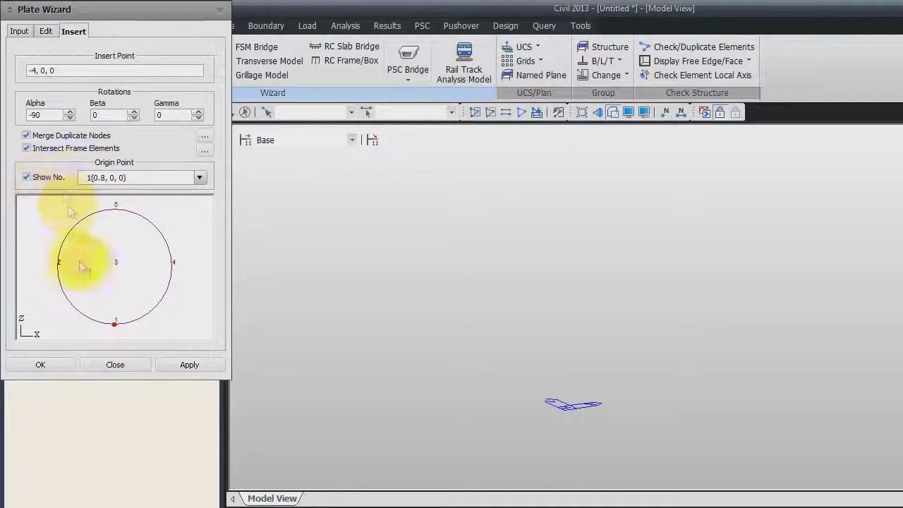
pyautogui.click(200, 178)
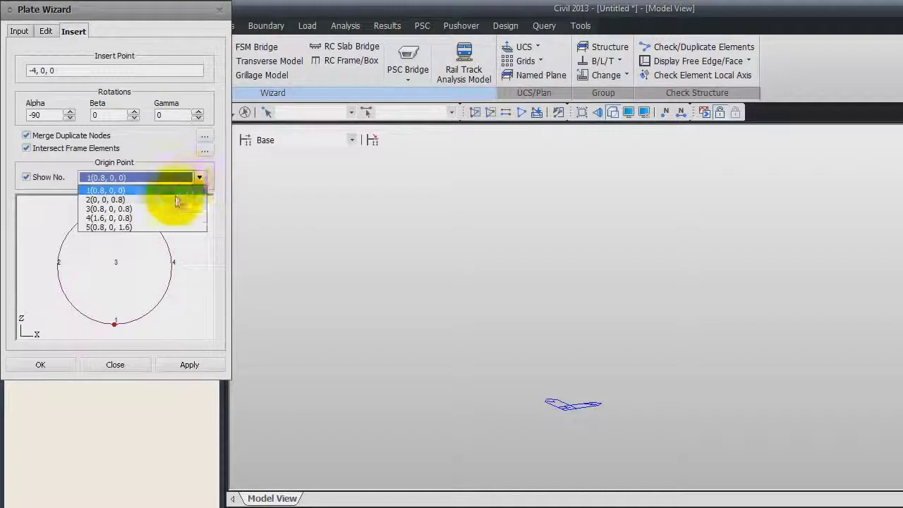
pyautogui.click(164, 208)
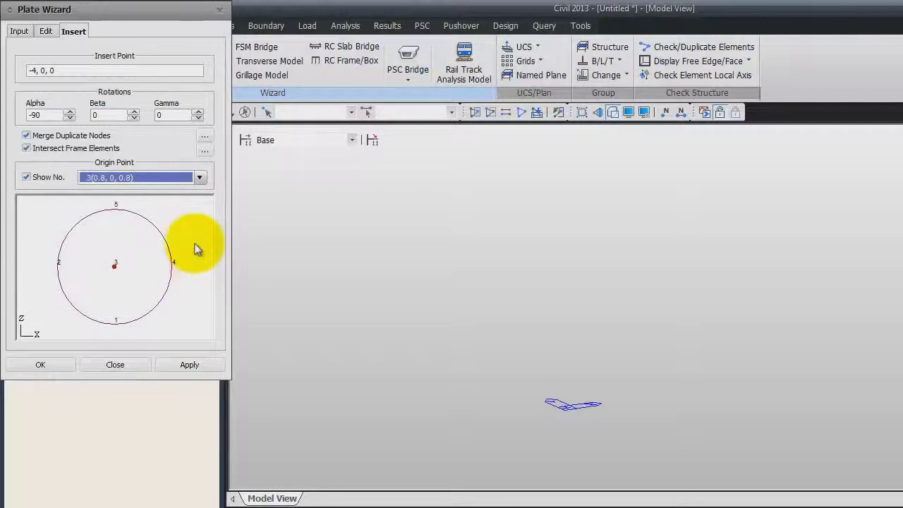
pyautogui.click(189, 365)
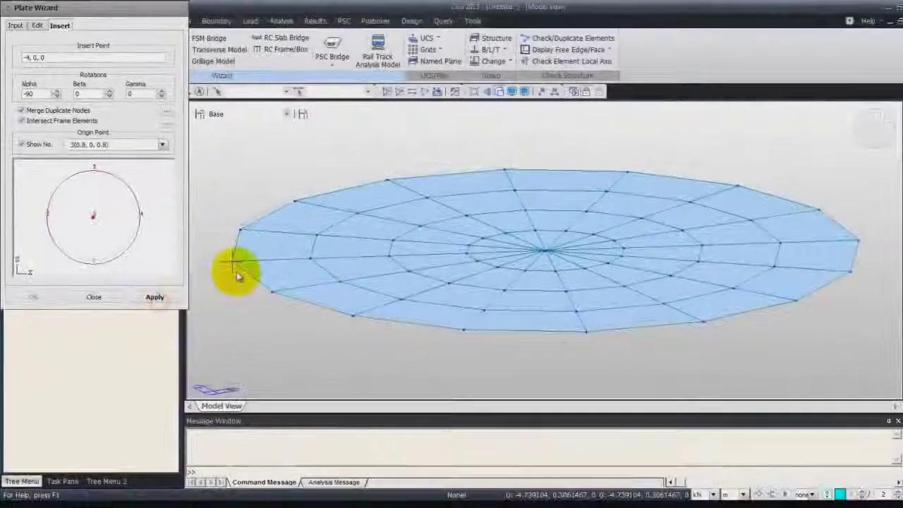
pyautogui.click(876, 124)
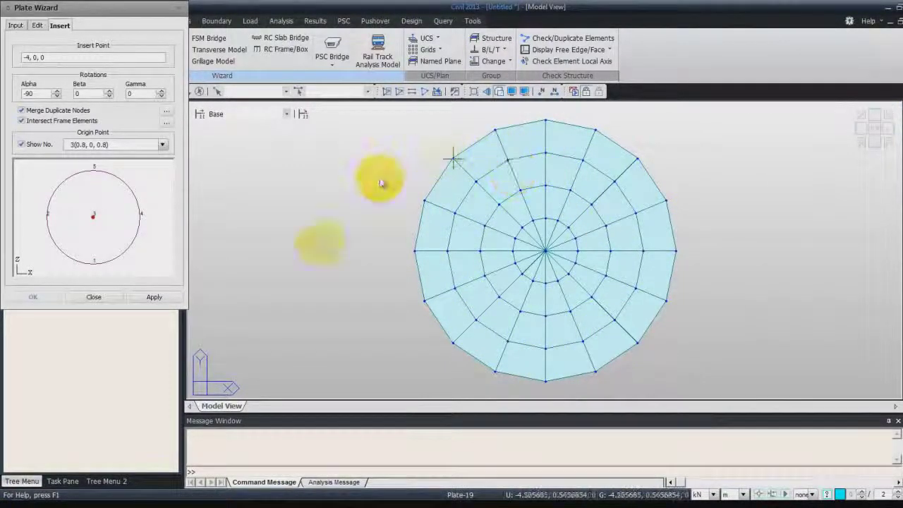
# Create a structure group named Circular Column and assign all nodes and elements of the circular plate to it
pyautogui.click(97, 299)
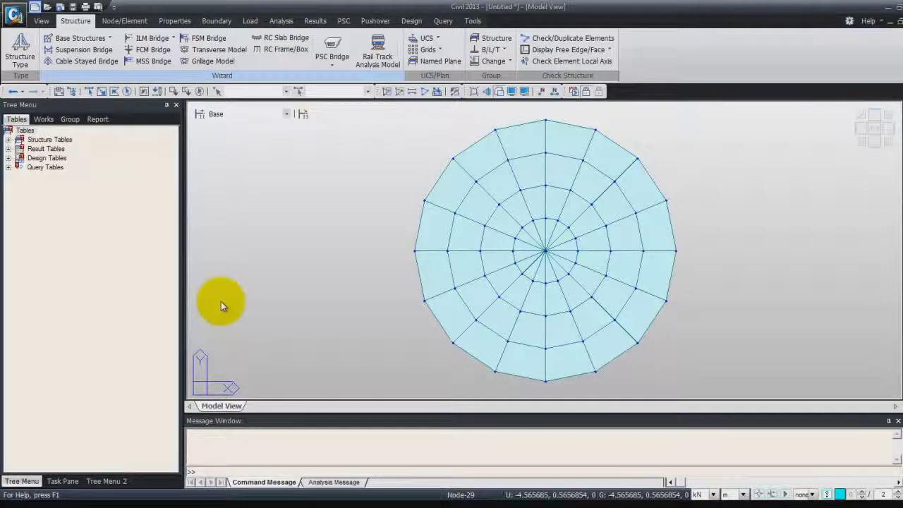
pyautogui.click(70, 119)
pyautogui.click(56, 143)
pyautogui.rightClick(57, 144)
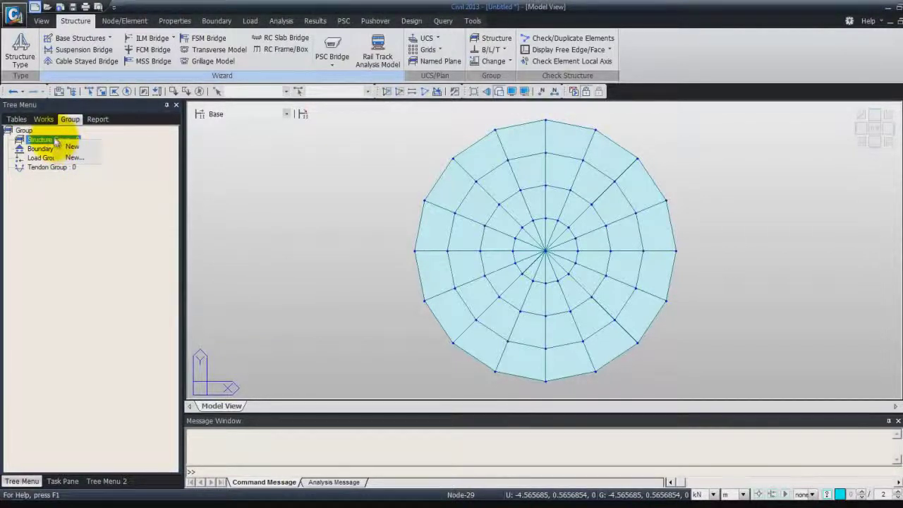
pyautogui.click(70, 146)
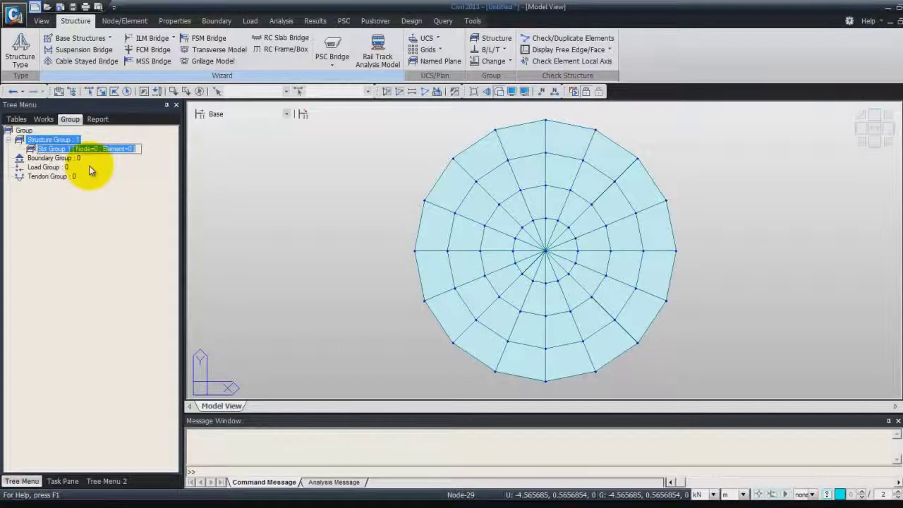
pyautogui.write('Circular Column')
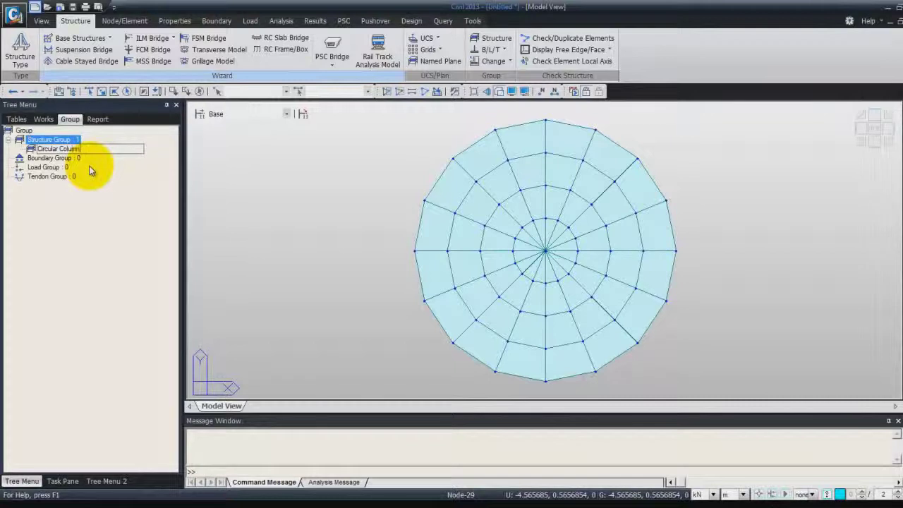
pyautogui.press('Return')
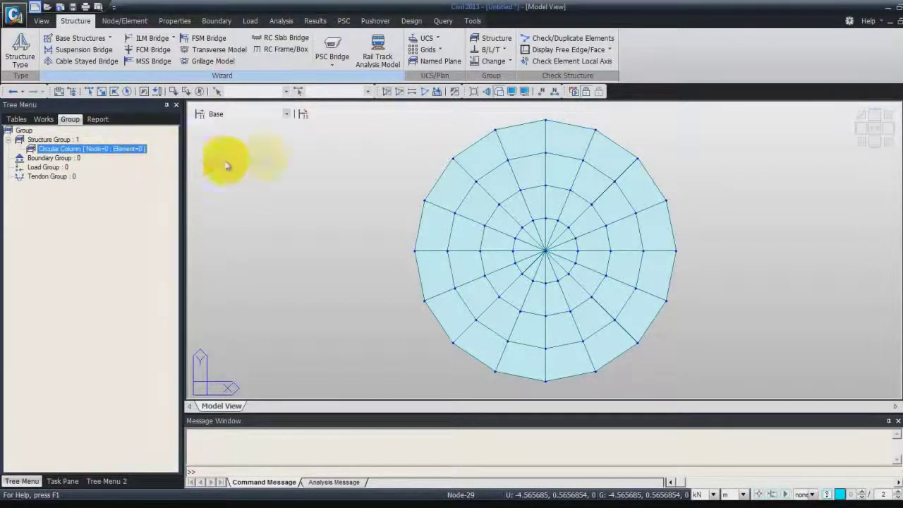
pyautogui.click(126, 94)
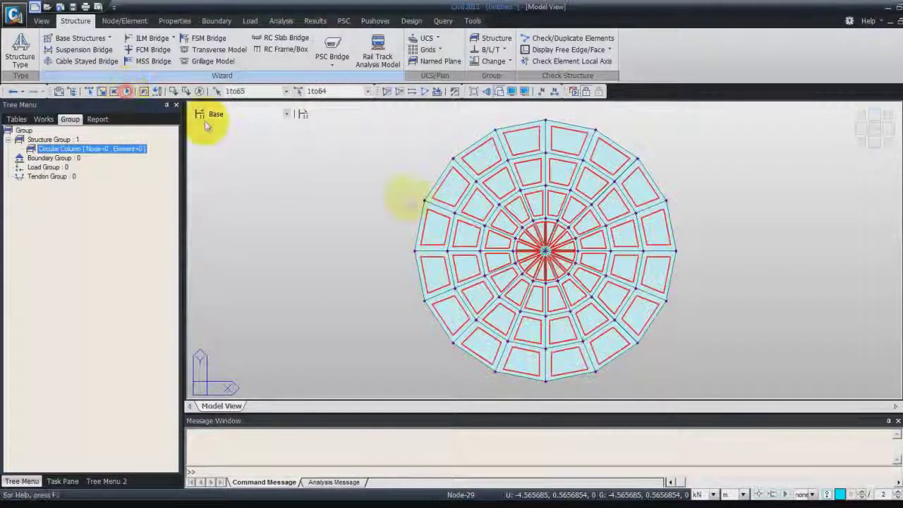
pyautogui.moveTo(121, 151); pyautogui.dragTo(372, 183)
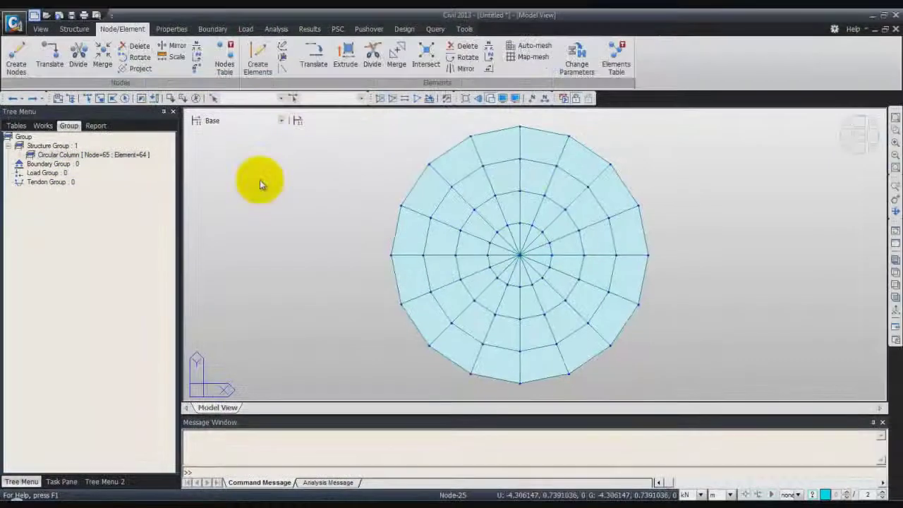
# Start node creation, display the node numbers in the model, and save the project under the file name Untitled
pyautogui.click(16, 57)
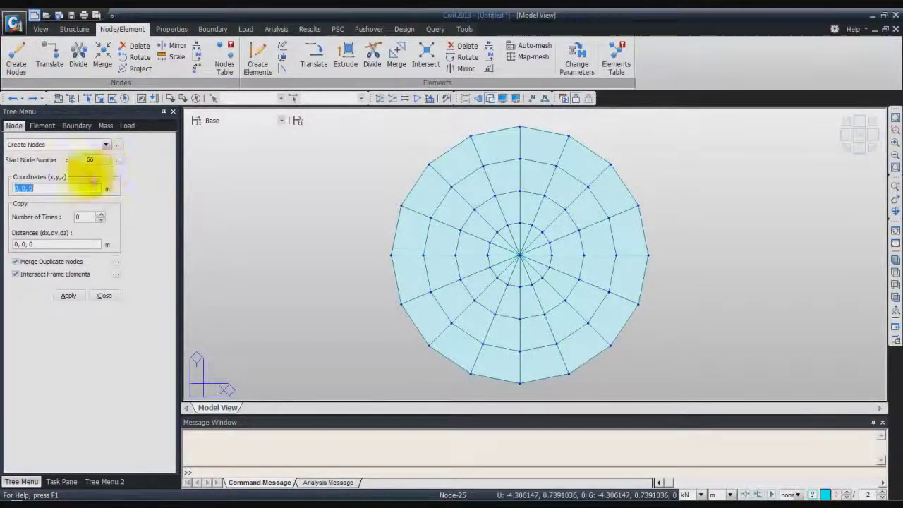
pyautogui.click(544, 158)
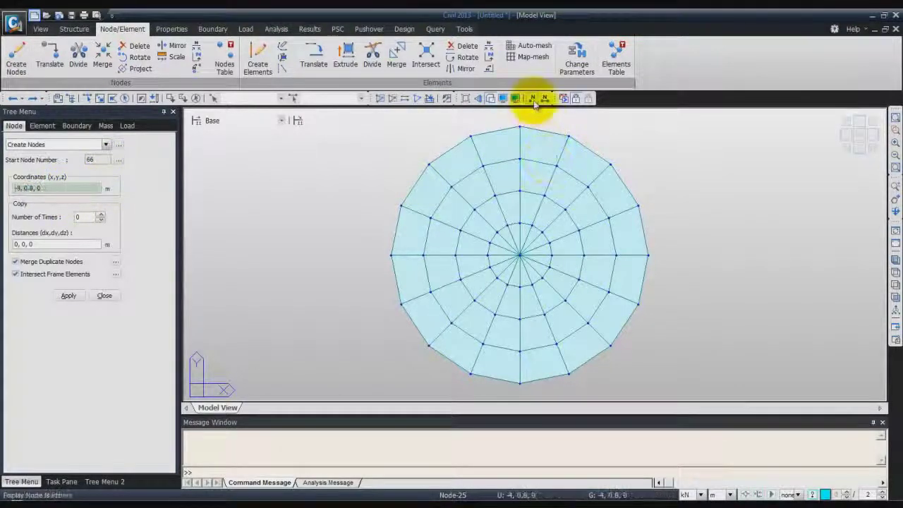
pyautogui.click(535, 98)
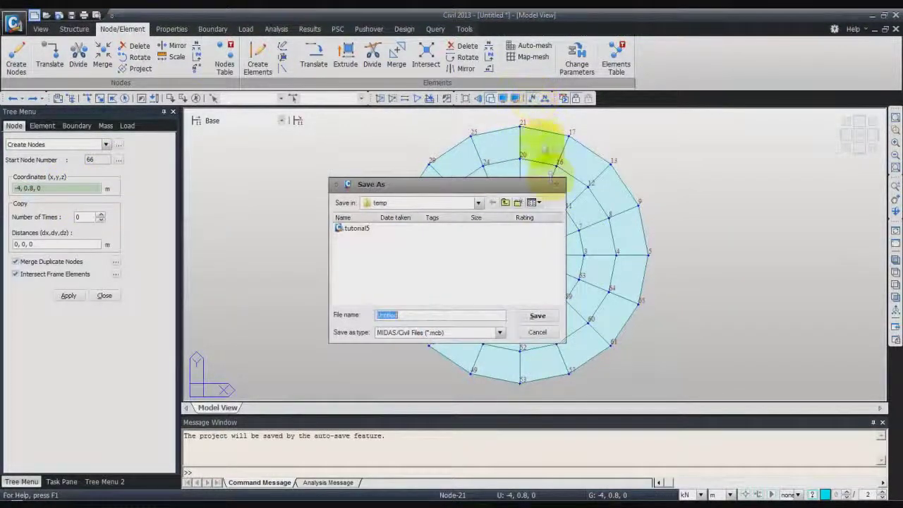
pyautogui.click(538, 316)
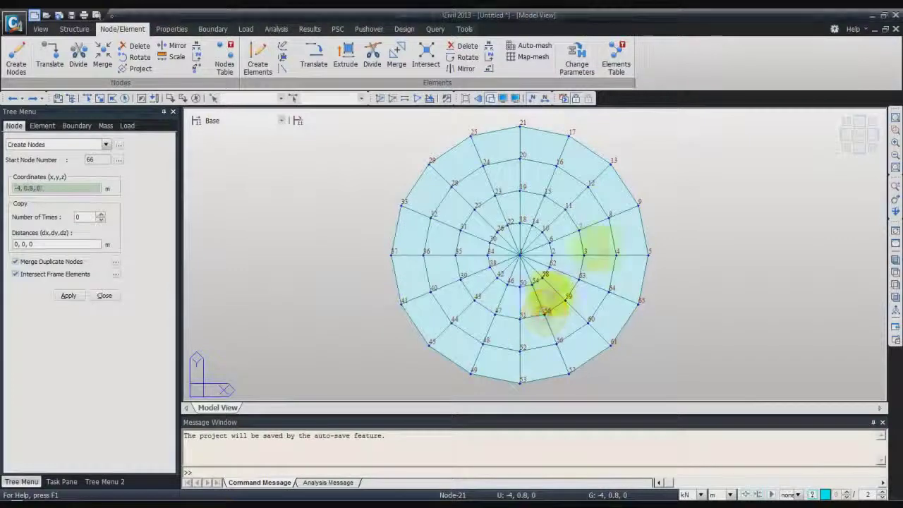
# Create a node at -3, 0, 0 and copy it once at a distance of 0, 1, 0 m
pyautogui.click(393, 252)
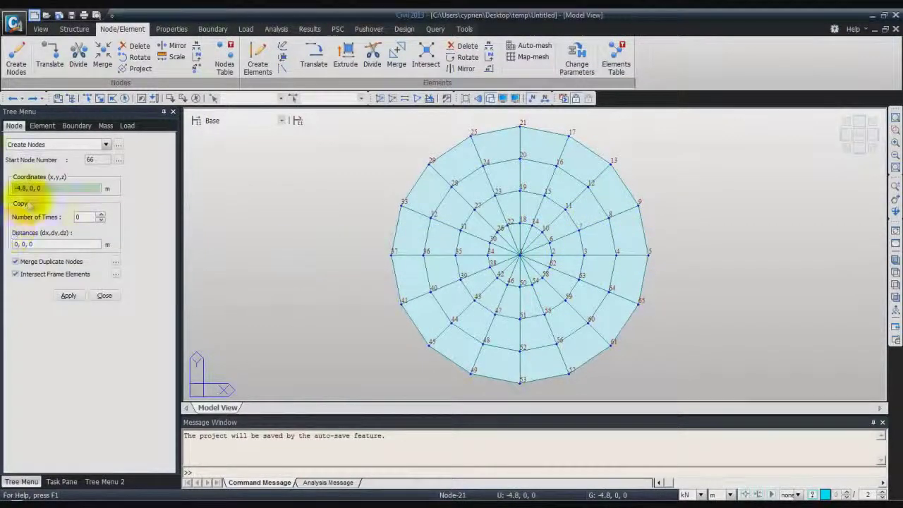
pyautogui.click(44, 188)
pyautogui.doubleClick(54, 187)
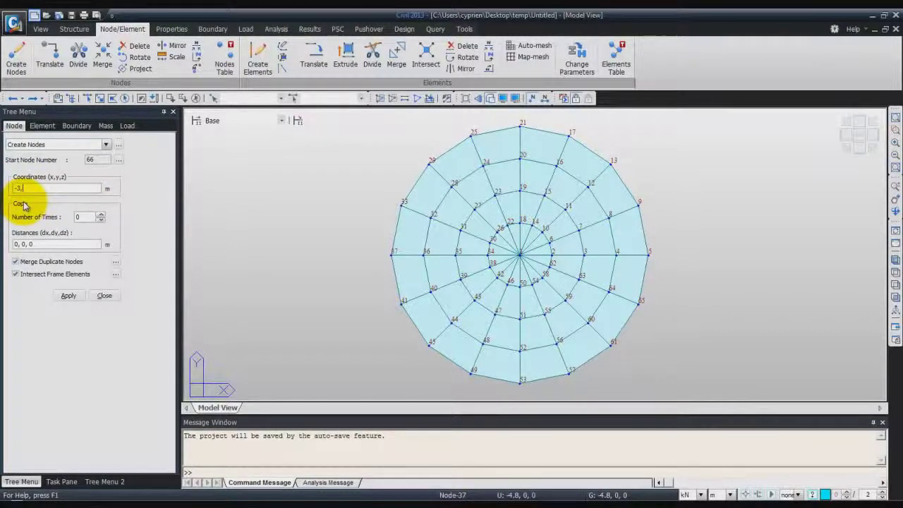
pyautogui.doubleClick(88, 217)
pyautogui.write('1')
pyautogui.doubleClick(29, 243)
pyautogui.write('3')
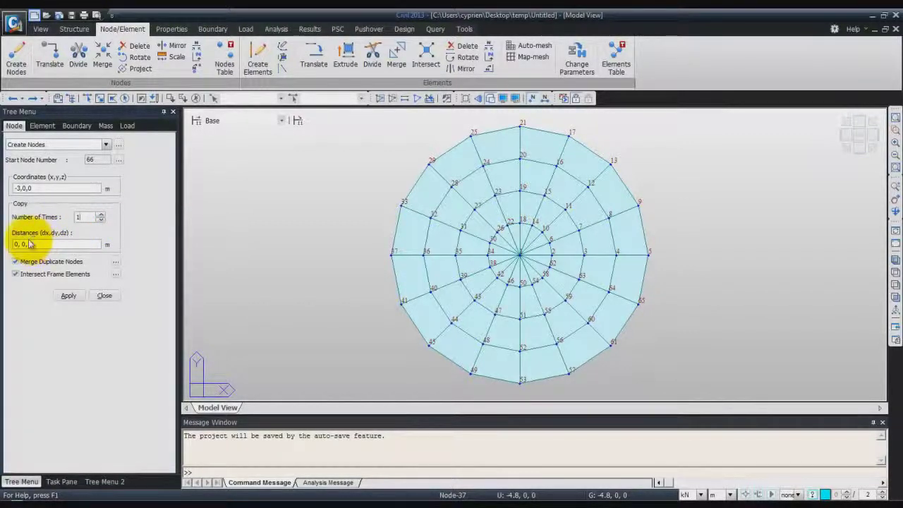
pyautogui.click(17, 245)
pyautogui.doubleClick(23, 244)
pyautogui.write('1')
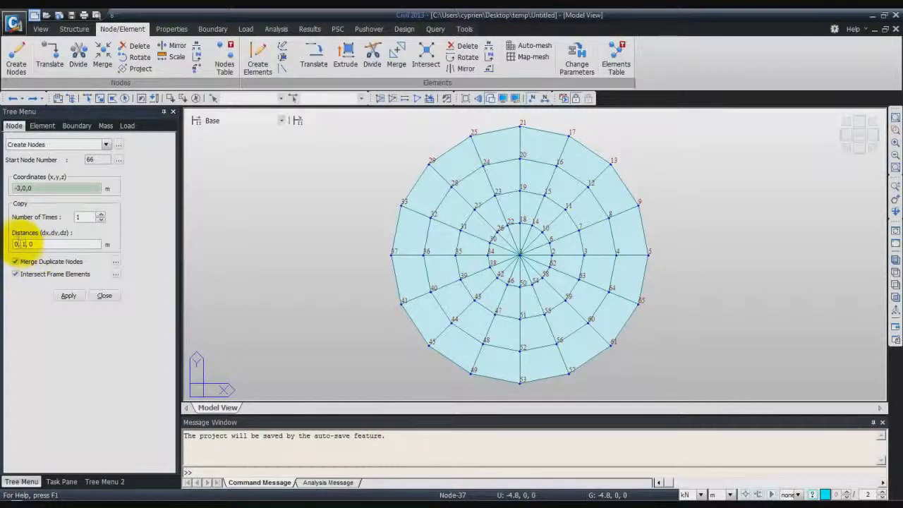
pyautogui.click(65, 296)
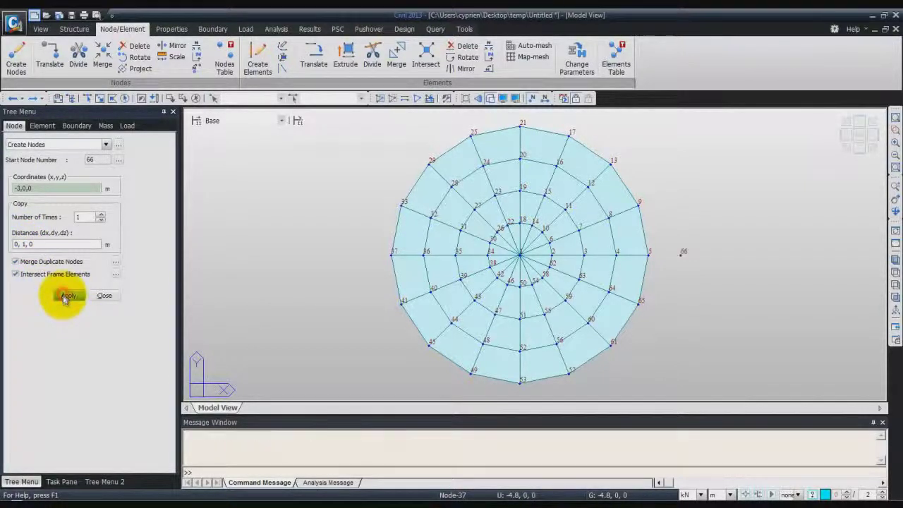
# Create a single node at -4, 1, 0 with the number of copies set to 0
pyautogui.click(860, 141)
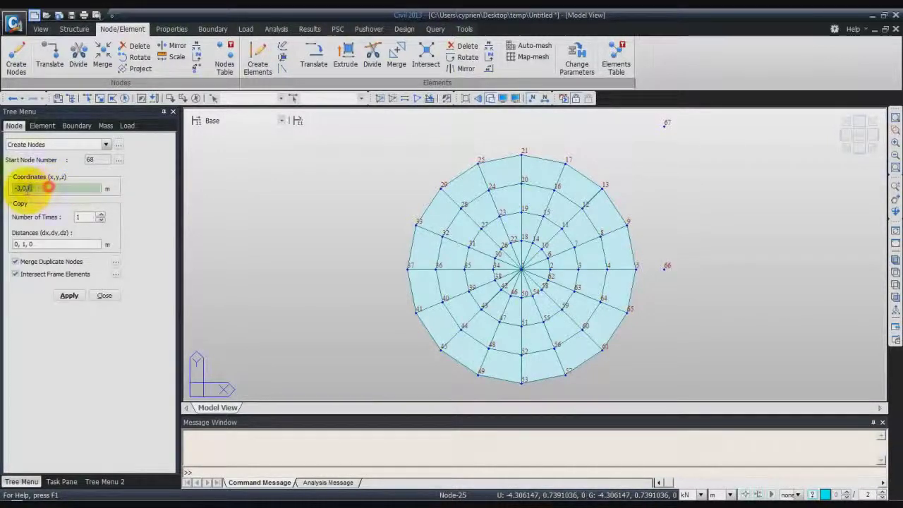
pyautogui.doubleClick(49, 187)
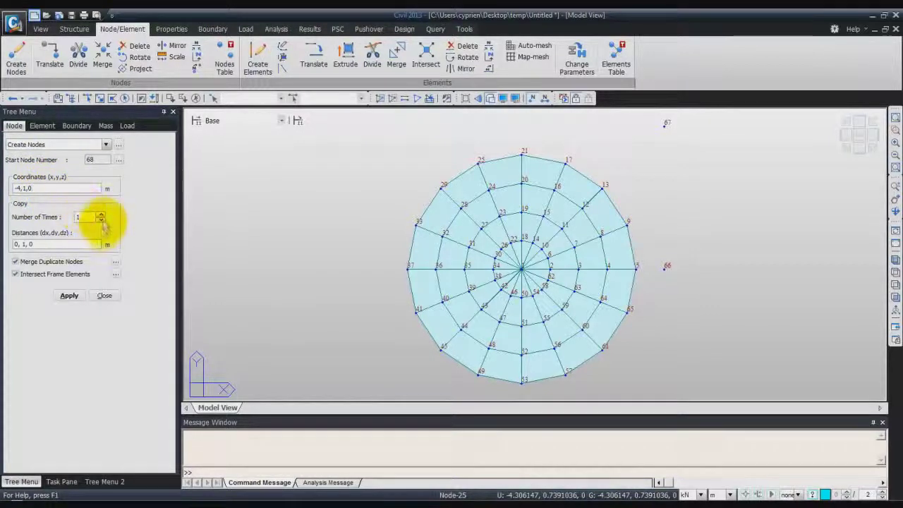
pyautogui.doubleClick(83, 218)
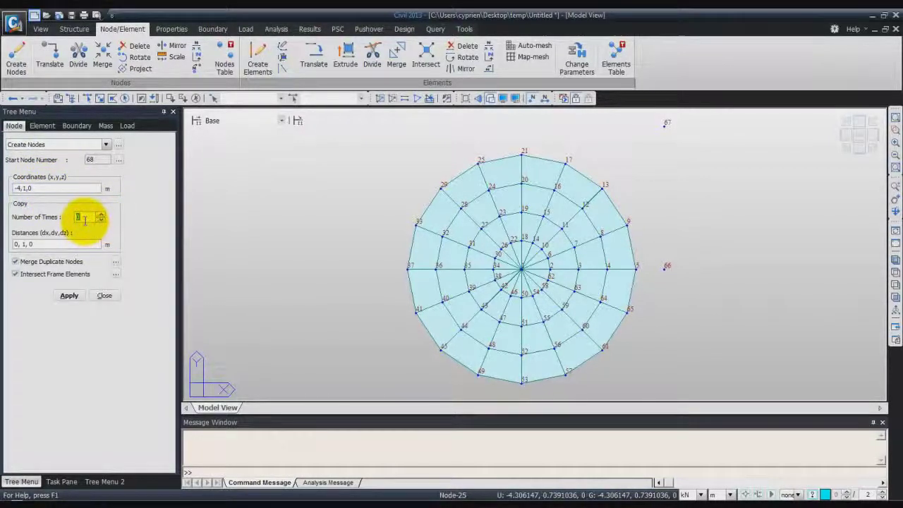
pyautogui.click(77, 297)
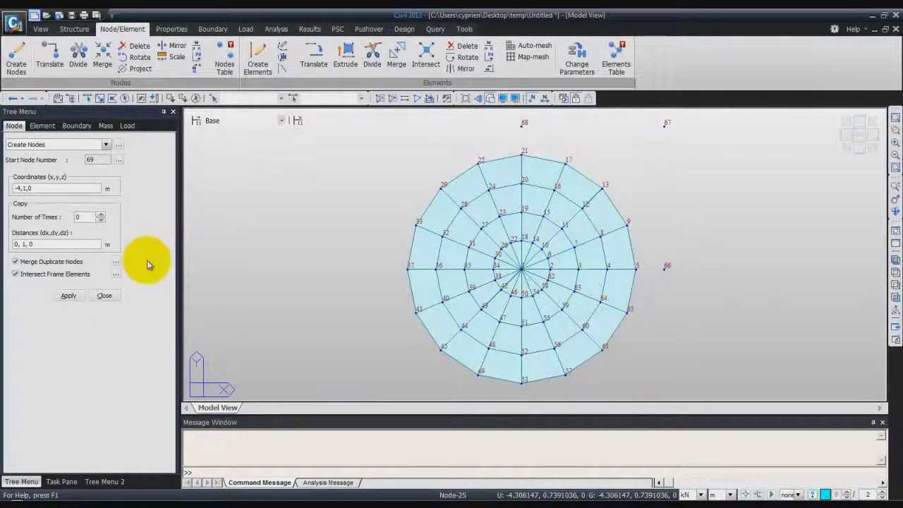
# Divide the spans between nodes 66 and 67 and between nodes 67 and 68 into 3 equal divisions each
pyautogui.click(76, 58)
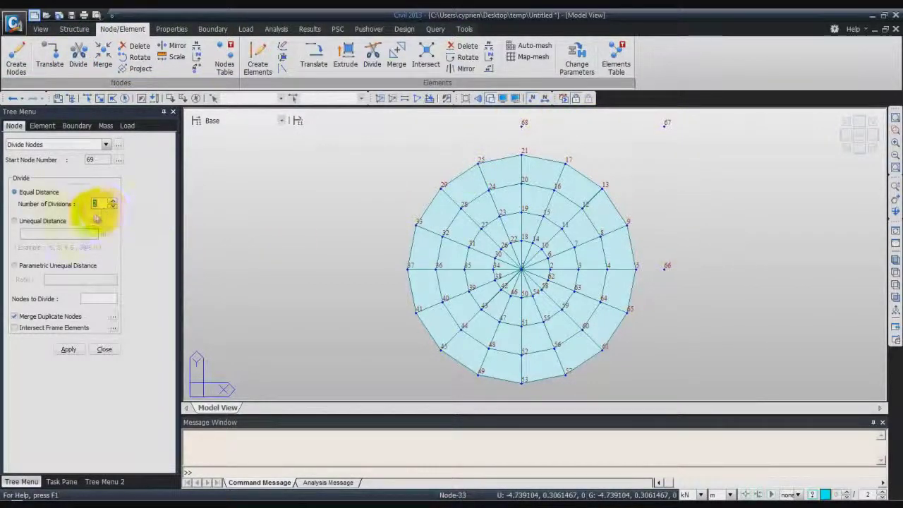
pyautogui.click(36, 192)
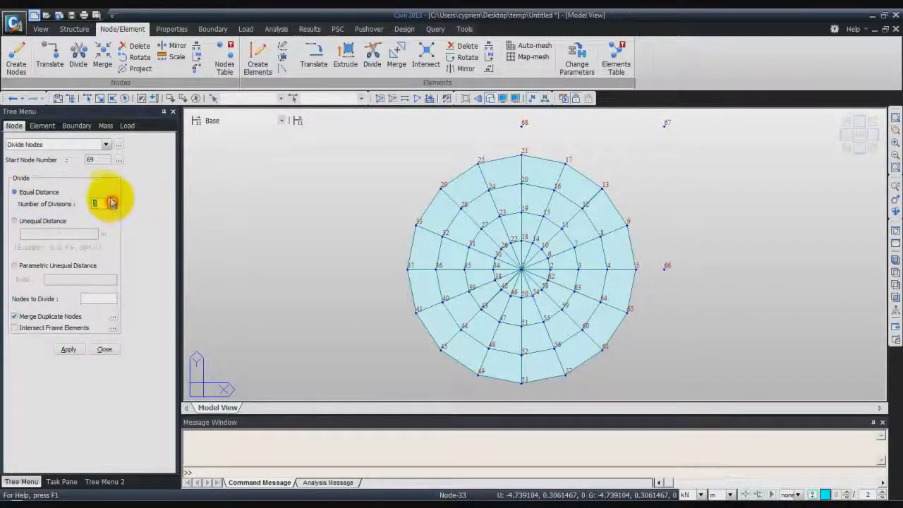
pyautogui.click(89, 295)
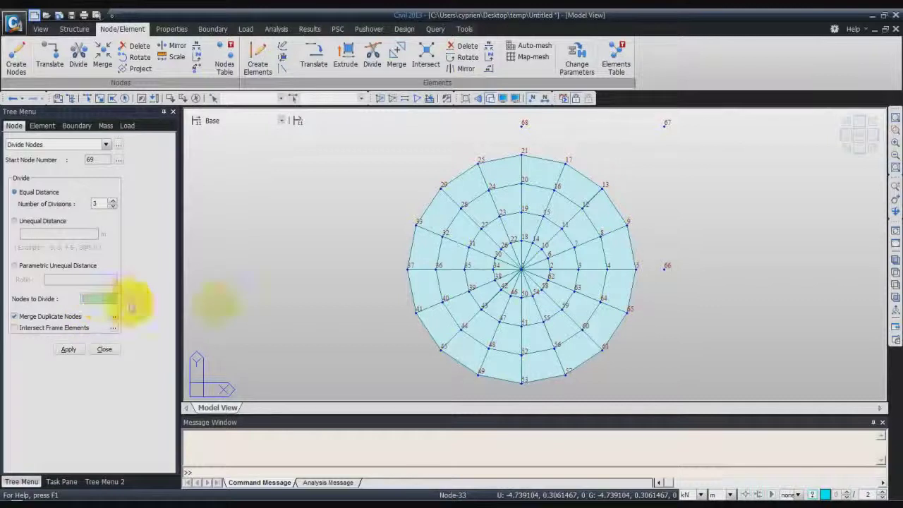
pyautogui.click(667, 268)
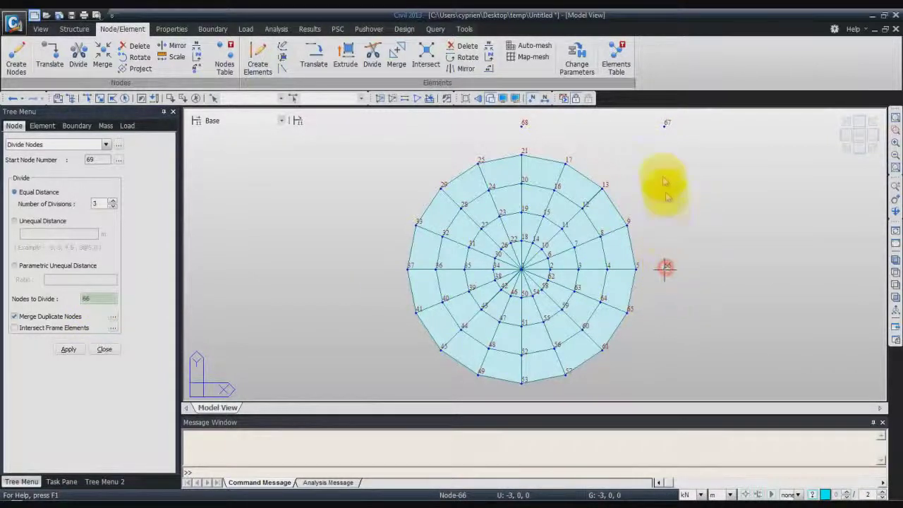
pyautogui.click(666, 126)
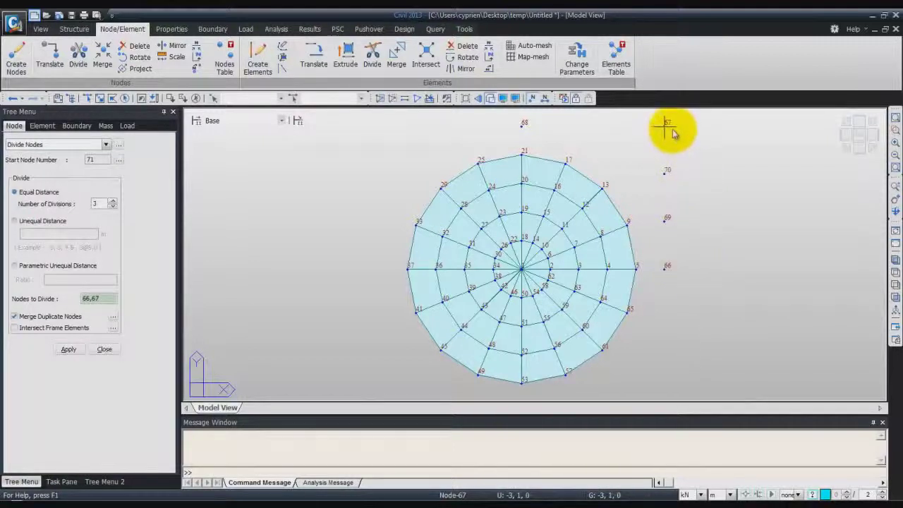
pyautogui.click(522, 124)
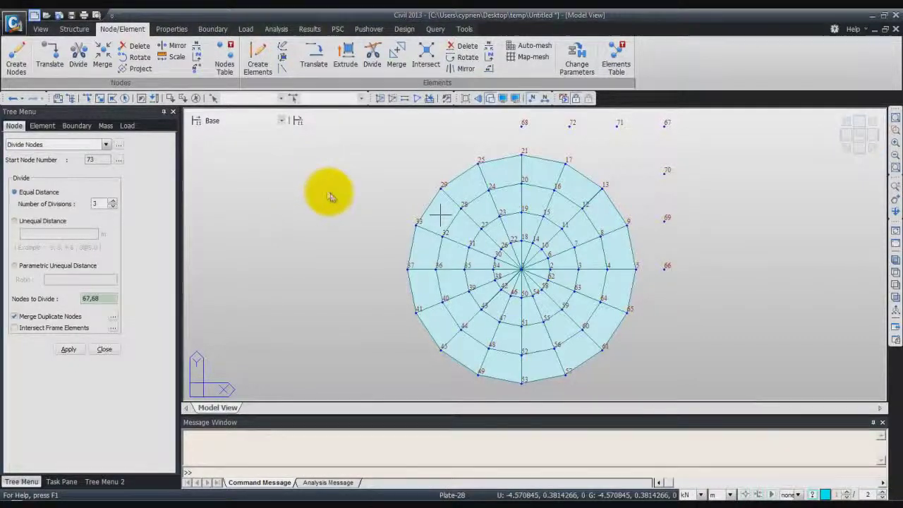
# Display the element numbers and set the type of the new elements to Plate
pyautogui.click(546, 98)
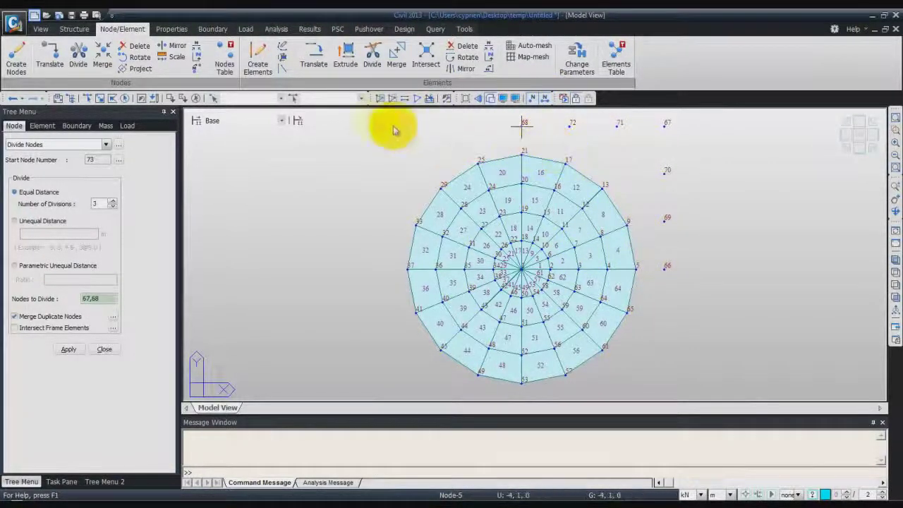
pyautogui.click(255, 55)
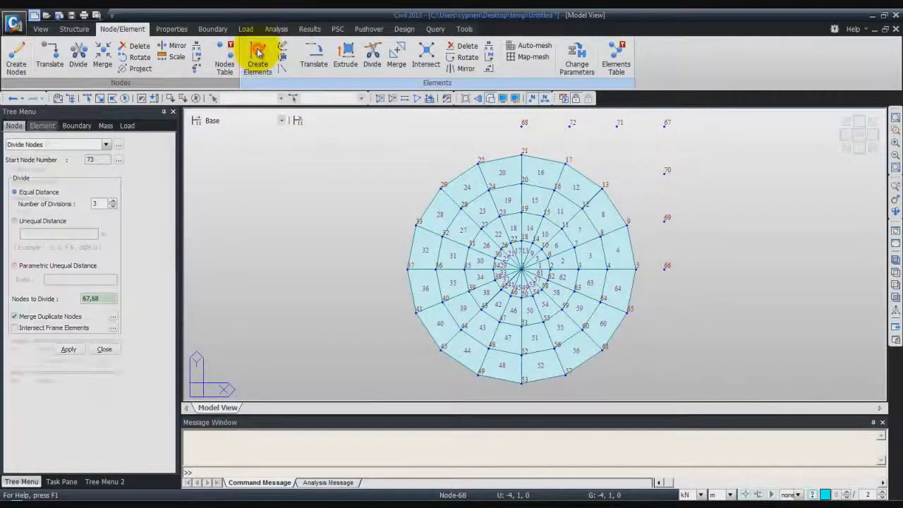
pyautogui.click(113, 214)
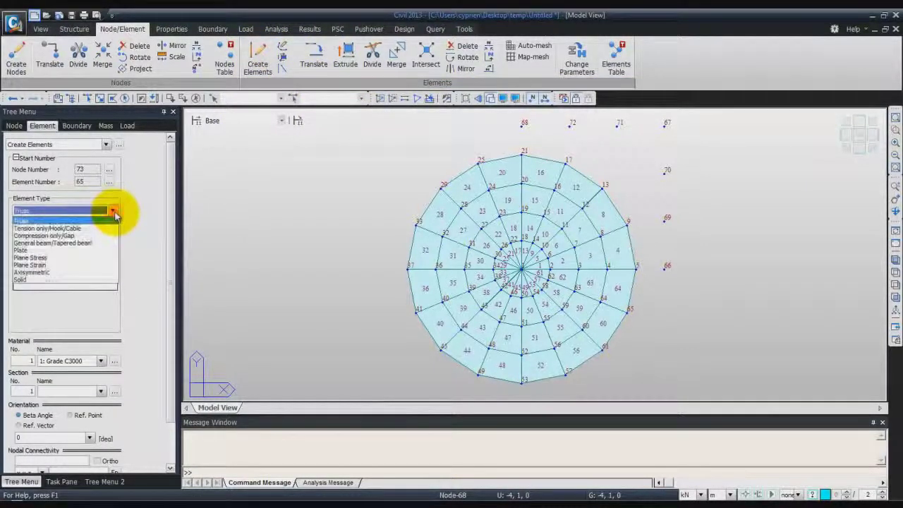
pyautogui.click(102, 248)
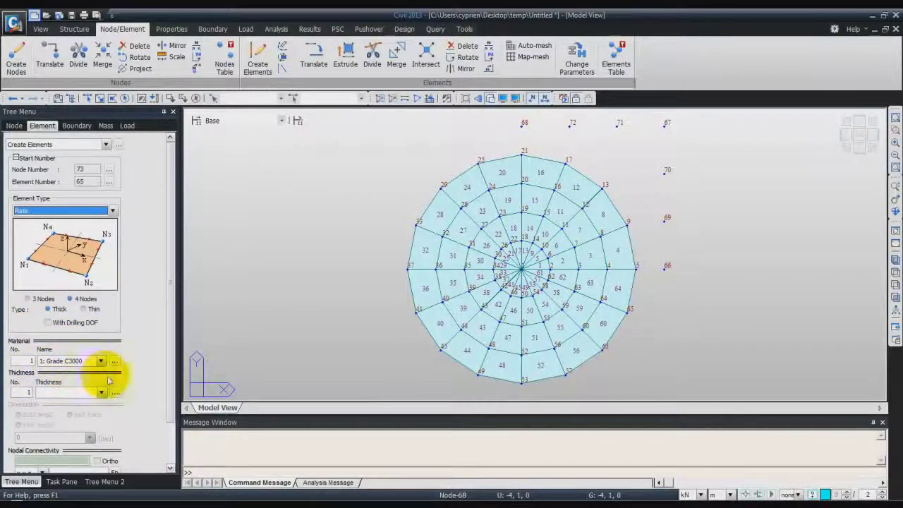
pyautogui.scroll(-2, 172, 359)
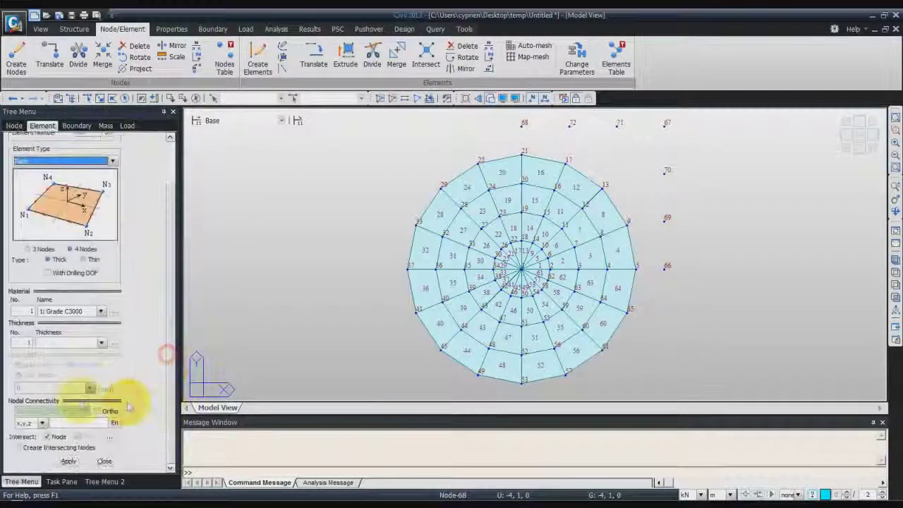
pyautogui.click(47, 438)
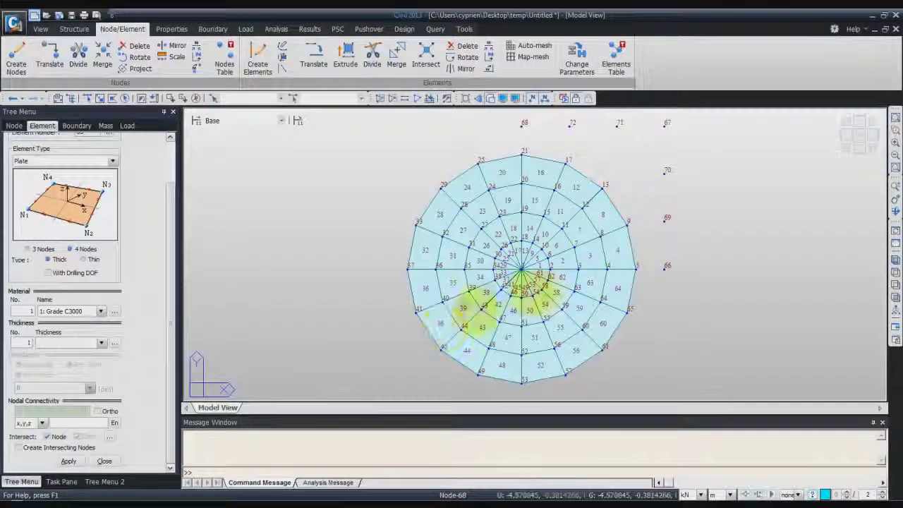
# Create 4-node plates filling the corner between the circle's upper-right quarter and the outer nodes, working from node 66 through 67 to 68
pyautogui.click(635, 269)
pyautogui.click(666, 266)
pyautogui.click(666, 219)
pyautogui.click(629, 224)
pyautogui.click(629, 225)
pyautogui.click(665, 219)
pyautogui.click(663, 171)
pyautogui.click(605, 186)
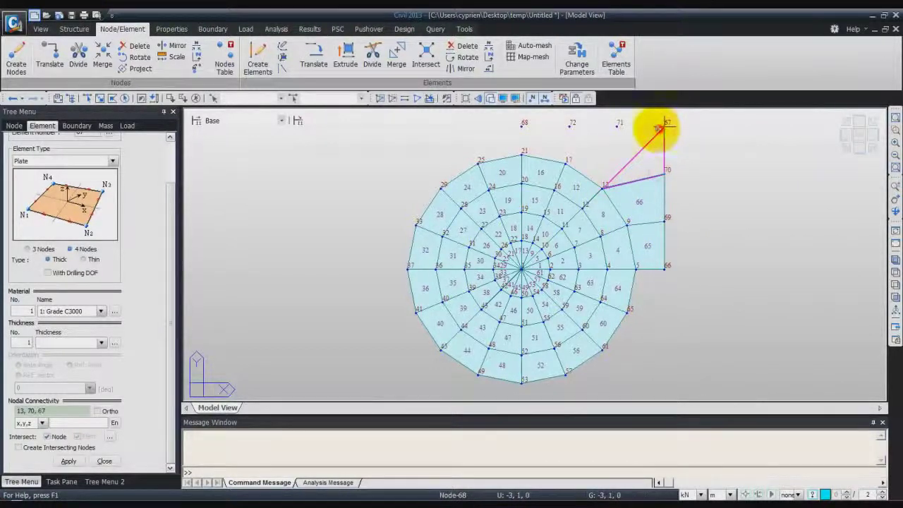
pyautogui.click(664, 125)
pyautogui.click(619, 125)
pyautogui.click(605, 186)
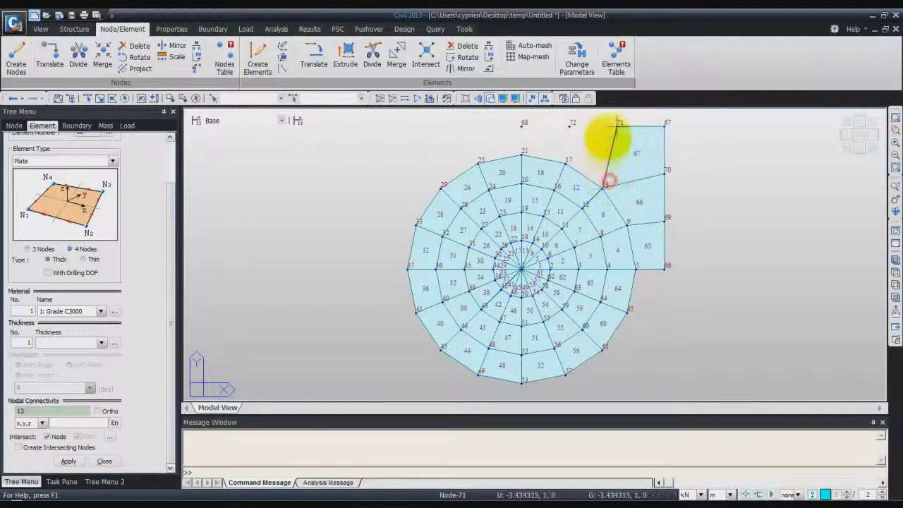
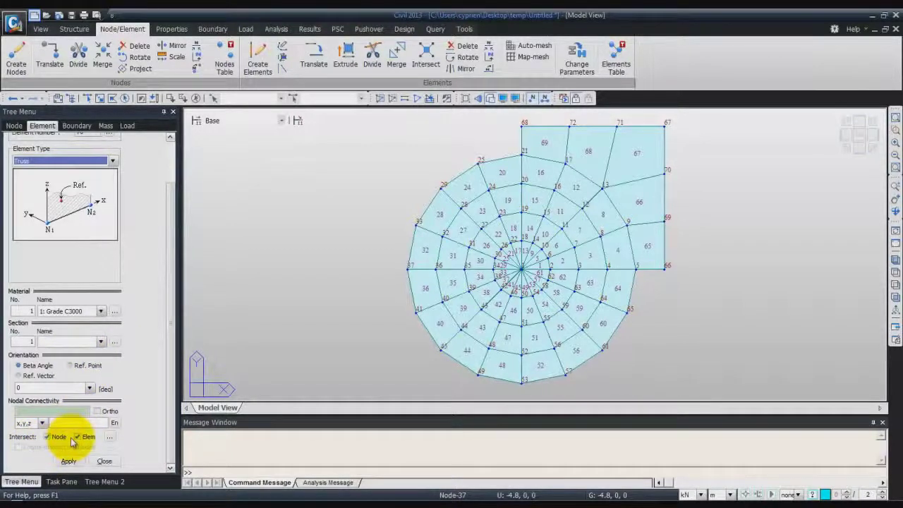
# Create truss elements along the edge from node 66 to node 67 and display all elements shrunk
pyautogui.click(79, 436)
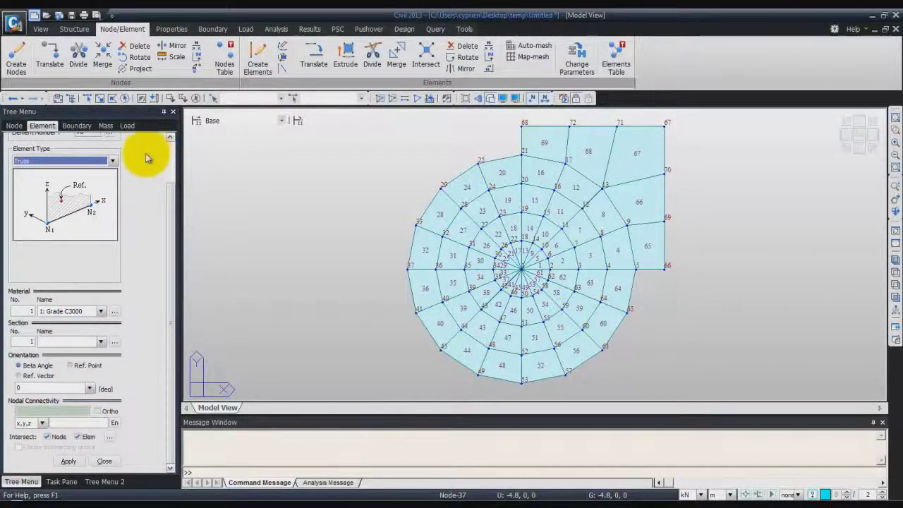
pyautogui.click(665, 267)
pyautogui.click(665, 124)
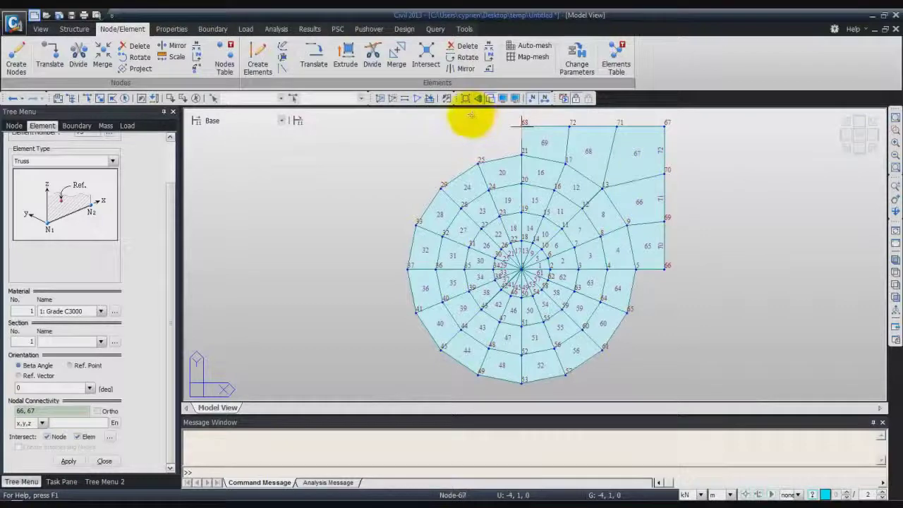
pyautogui.click(466, 99)
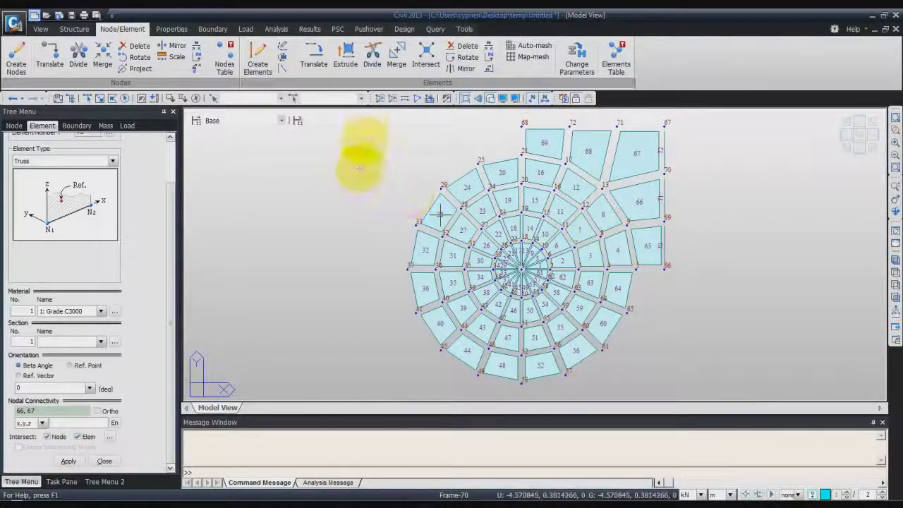
# Set up a line-to-planar element extrusion producing plates with an equal translation of 0.5, 0, 0 m repeated 6 times
pyautogui.click(347, 53)
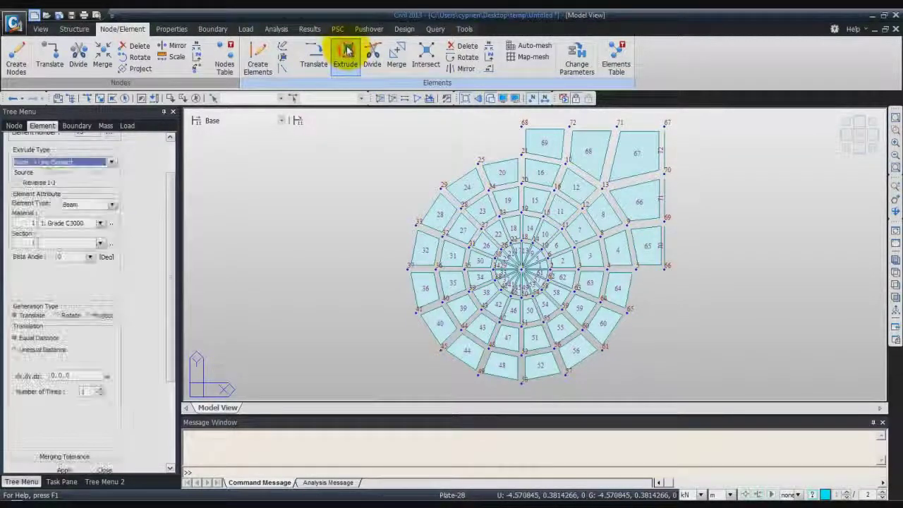
pyautogui.scroll(2, 160, 180)
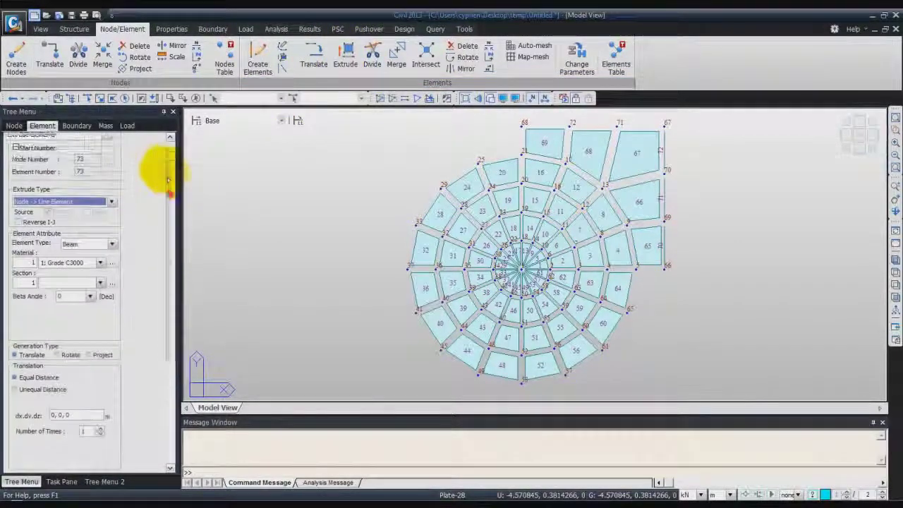
pyautogui.click(112, 209)
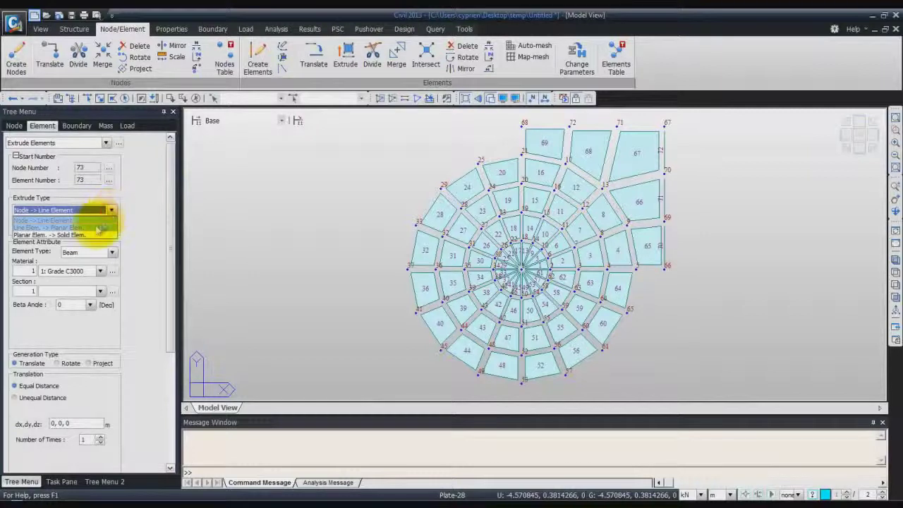
pyautogui.click(99, 225)
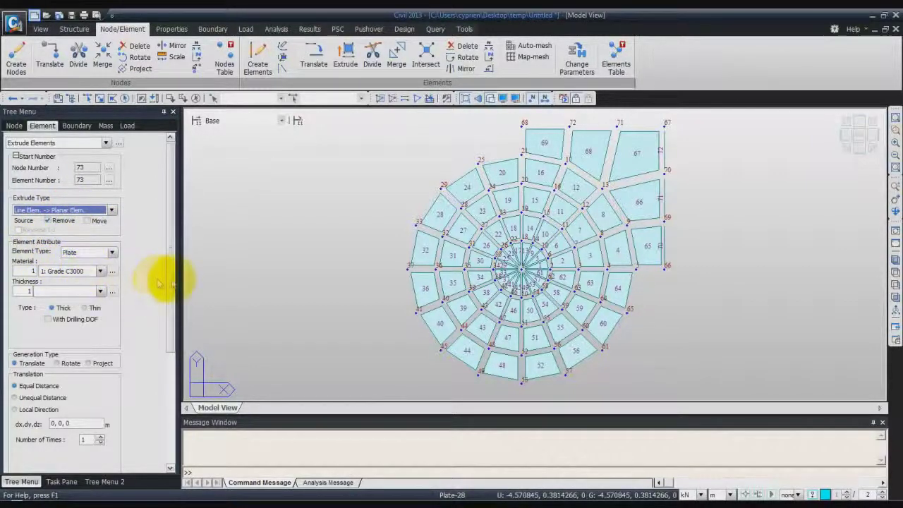
pyautogui.scroll(-3, 171, 292)
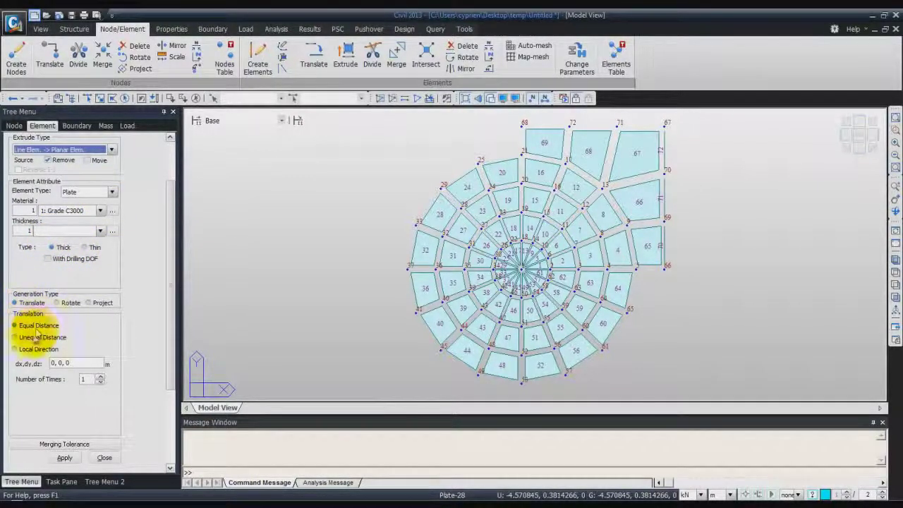
pyautogui.doubleClick(54, 363)
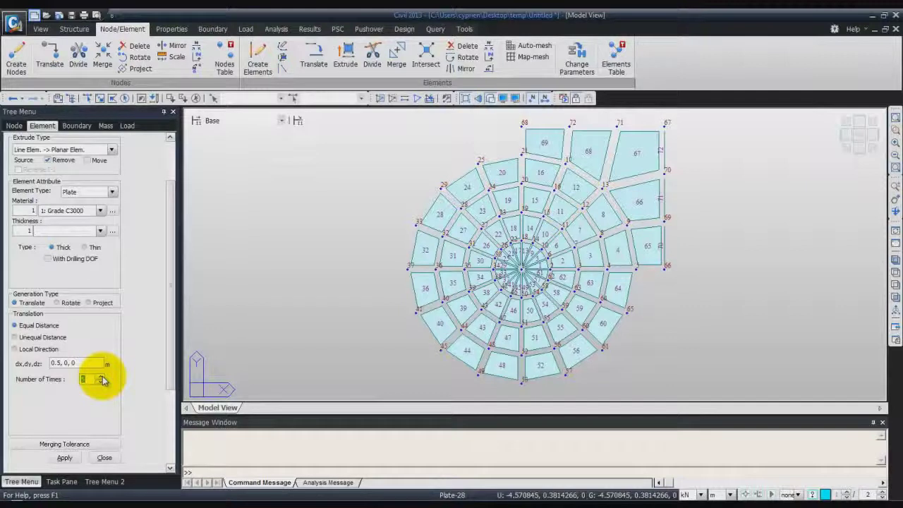
# Select the recently created truss elements 70 to 72, extrude them into plates and fit the model in view
pyautogui.click(73, 459)
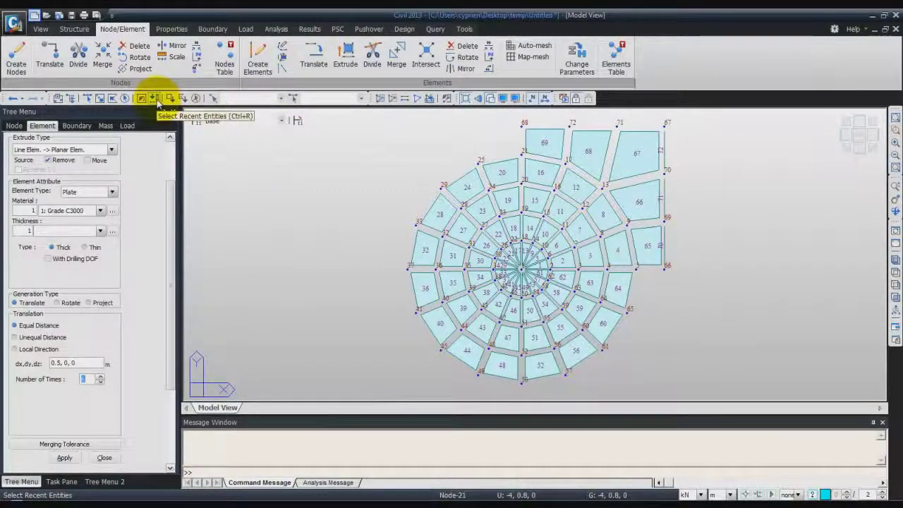
pyautogui.click(154, 99)
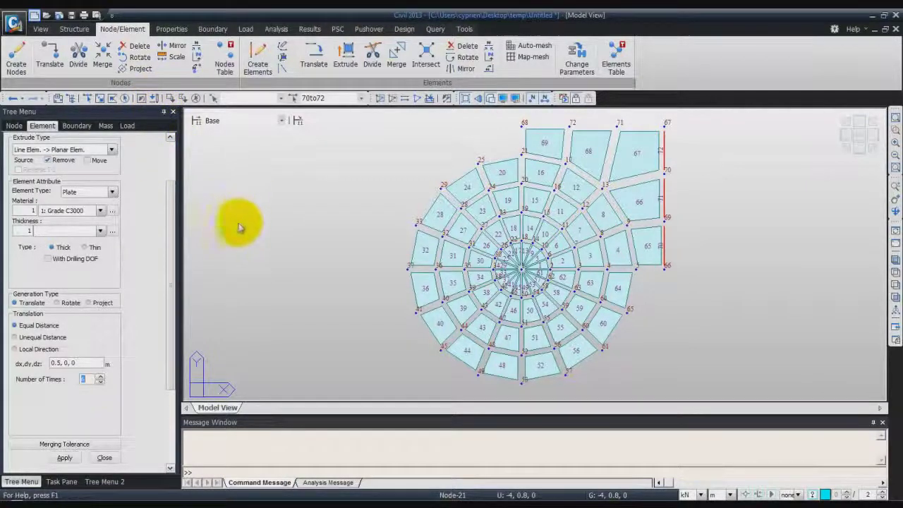
pyautogui.click(64, 457)
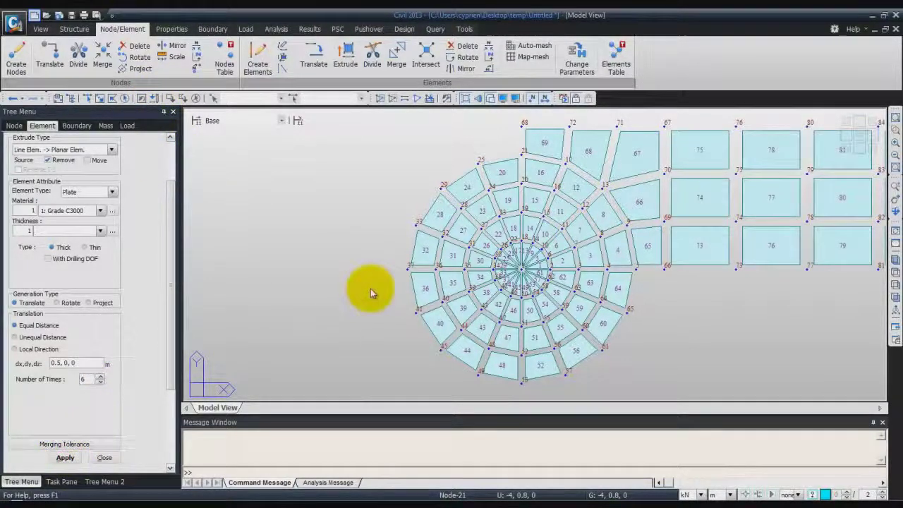
pyautogui.click(855, 137)
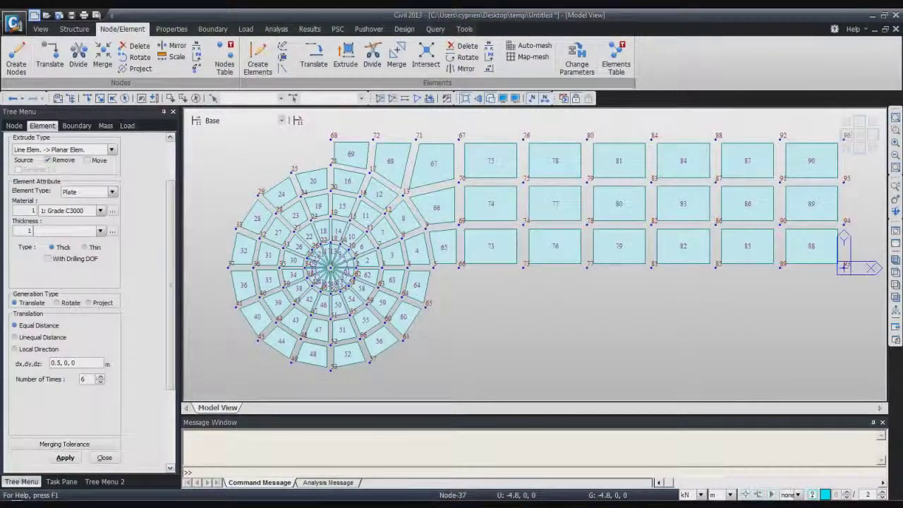
# Create truss elements along the upper edge of the mesh from node 68 to node 96
pyautogui.moveTo(171, 196); pyautogui.dragTo(195, 140)
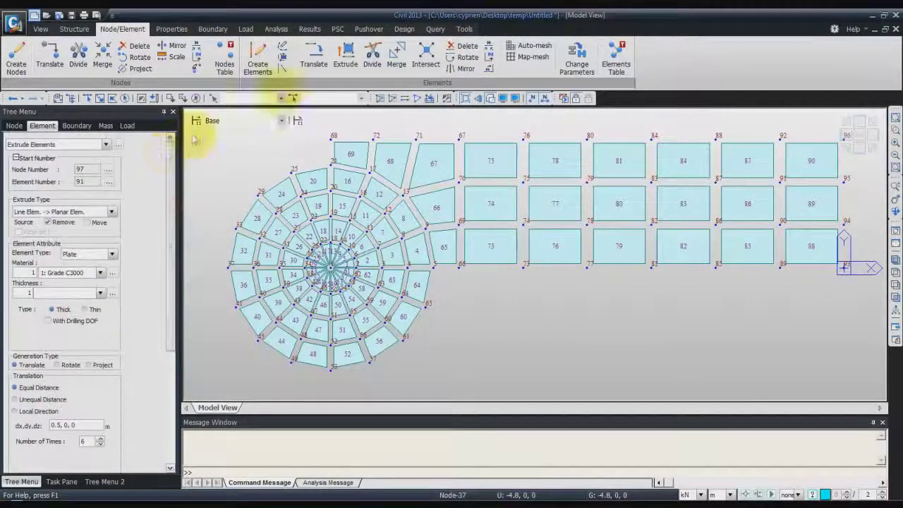
pyautogui.click(258, 60)
pyautogui.click(107, 144)
pyautogui.click(108, 145)
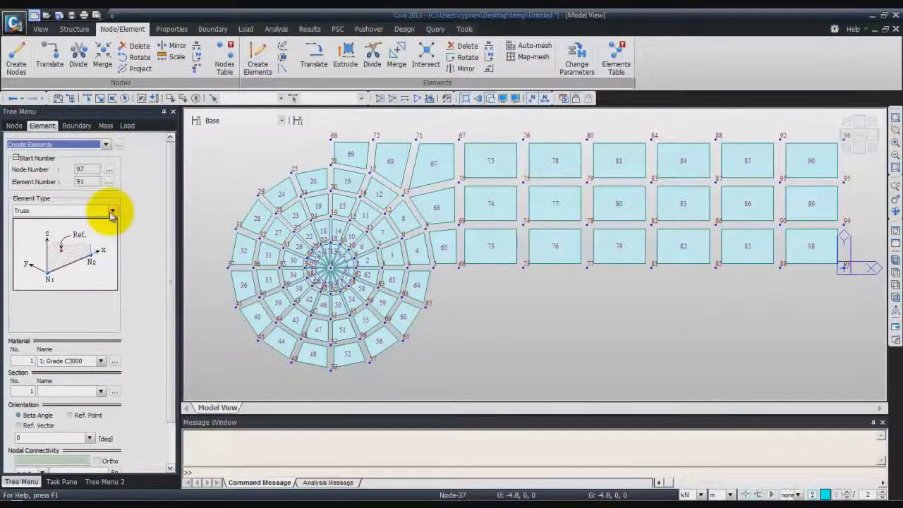
pyautogui.scroll(-2, 165, 298)
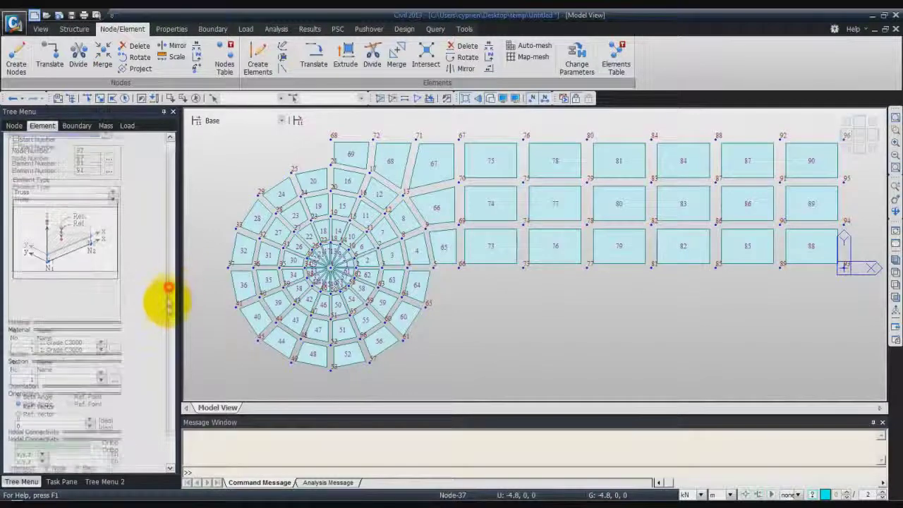
pyautogui.click(332, 137)
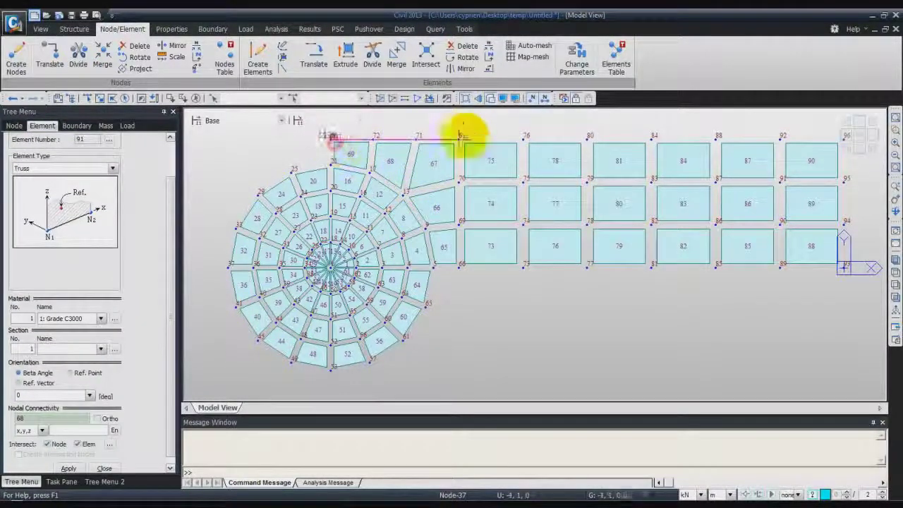
pyautogui.click(837, 137)
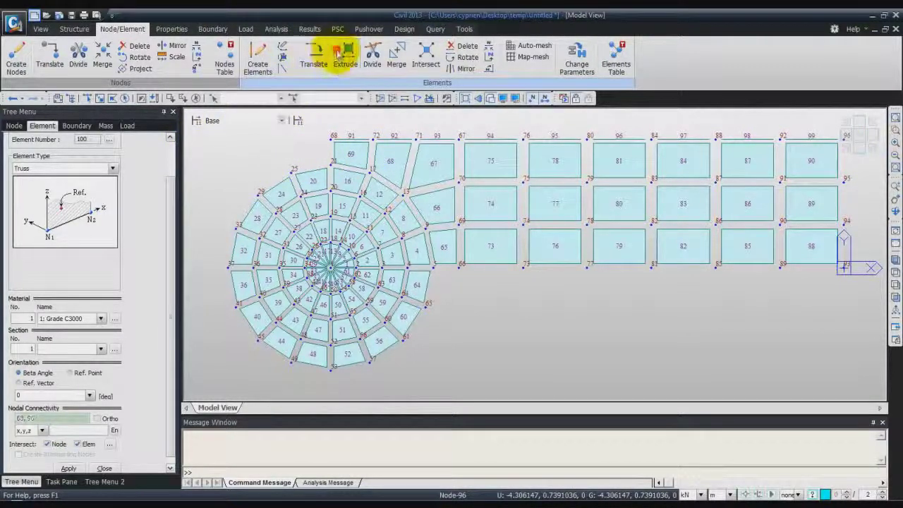
# Select the recently created elements 91 to 99 and set the extrusion type to line element to planar element
pyautogui.click(342, 54)
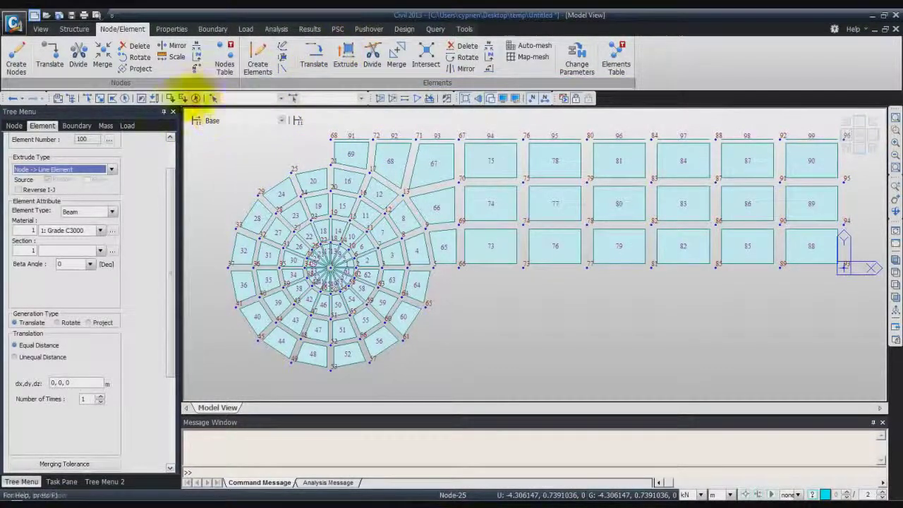
pyautogui.click(154, 99)
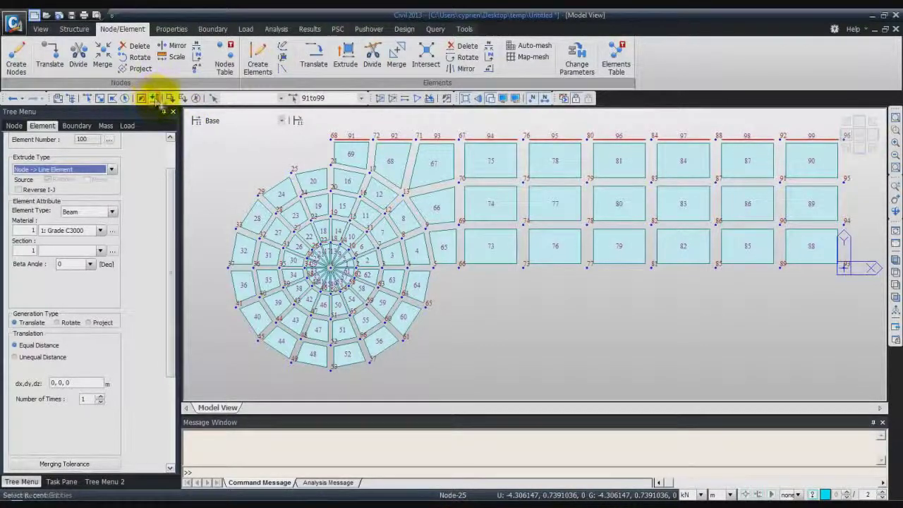
pyautogui.scroll(2, 167, 185)
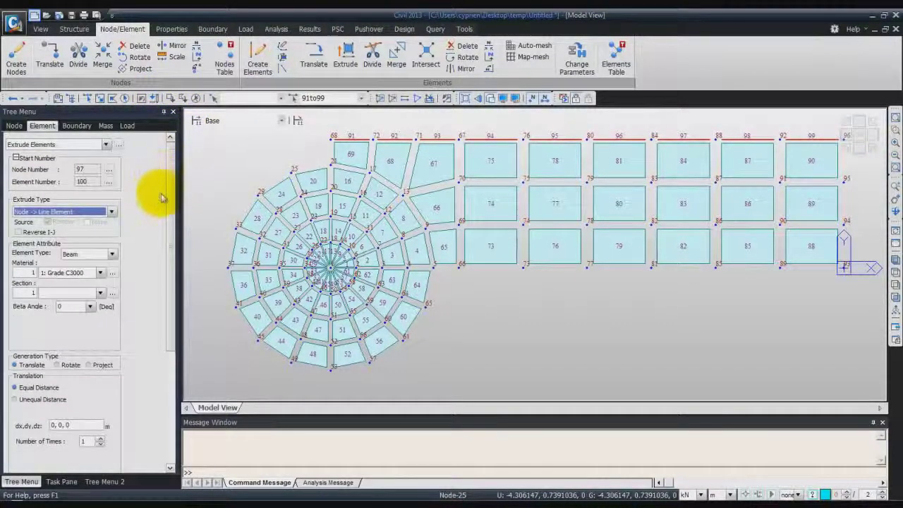
pyautogui.click(110, 213)
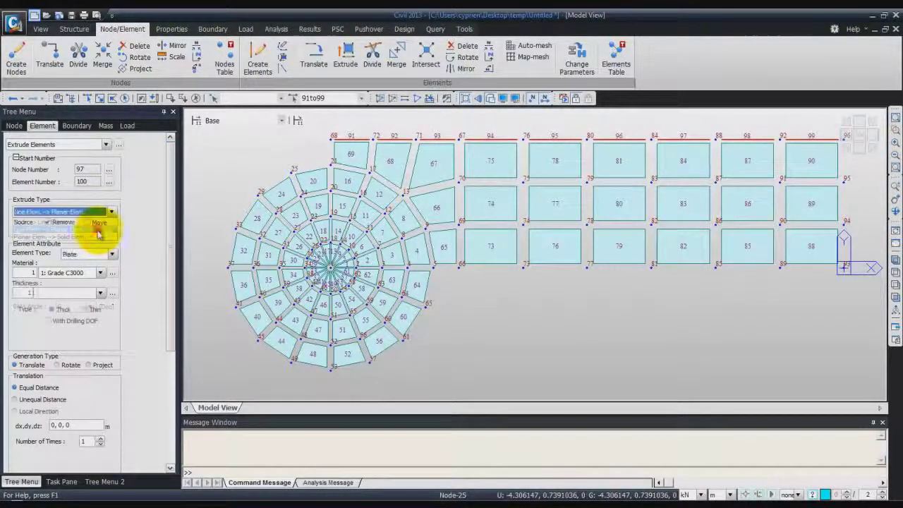
pyautogui.click(98, 231)
# Extrude the selected upper-edge elements into plates with an equal translation of 0, 0.5, 0 m repeated 5 times
pyautogui.moveTo(170, 212); pyautogui.dragTo(171, 227)
pyautogui.scroll(-2, 168, 226)
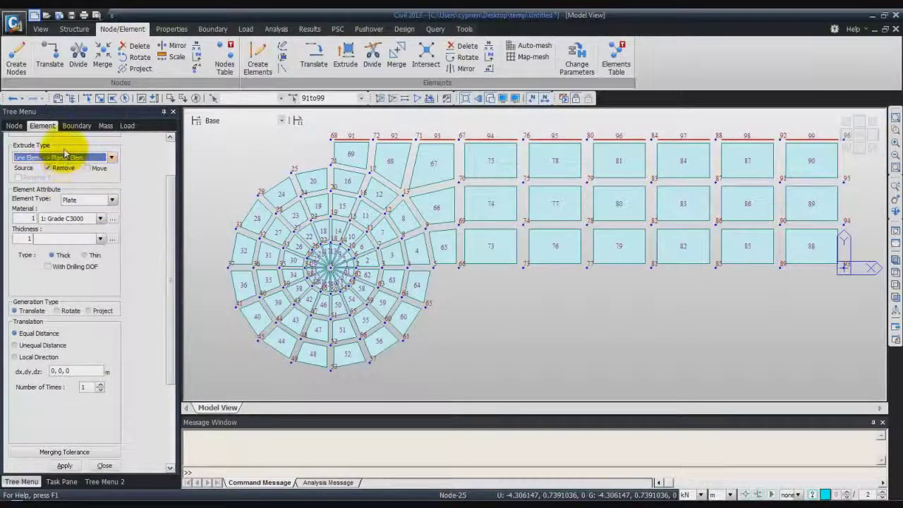
pyautogui.click(62, 372)
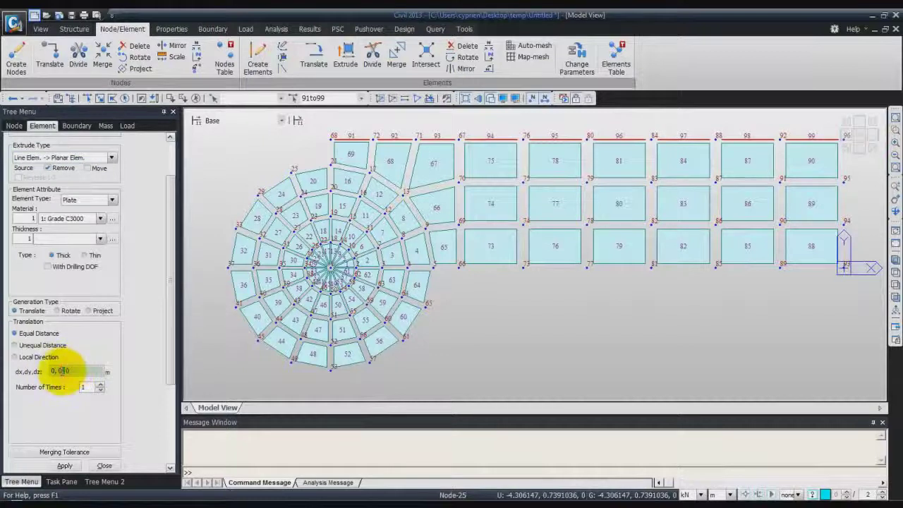
pyautogui.moveTo(62, 371); pyautogui.dragTo(99, 368)
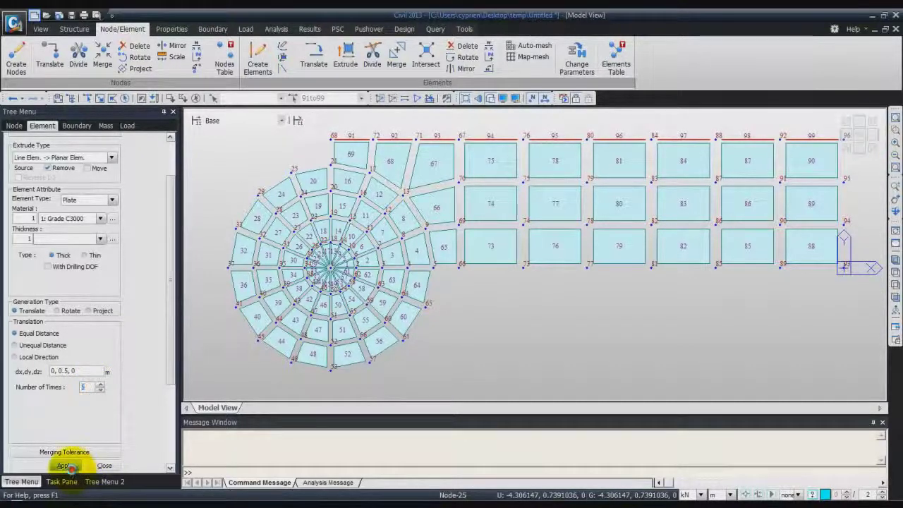
pyautogui.click(63, 467)
pyautogui.click(860, 135)
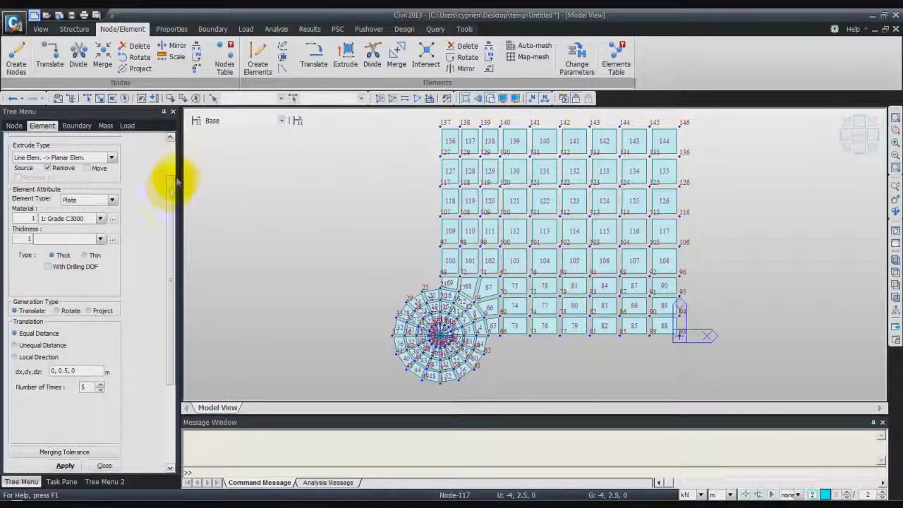
pyautogui.scroll(2, 172, 162)
pyautogui.click(459, 70)
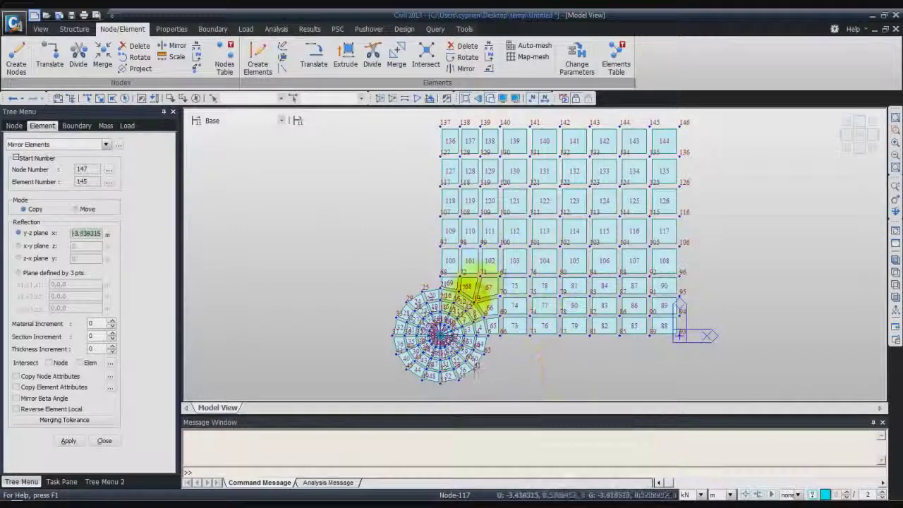
pyautogui.click(465, 300)
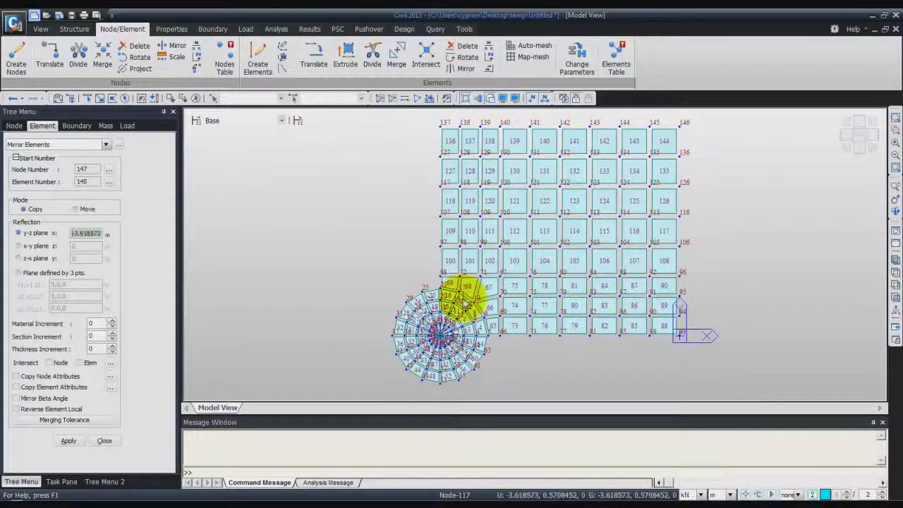
pyautogui.click(426, 288)
# Select all nodes and elements of the model except those in the Circular Column structure group
pyautogui.click(125, 98)
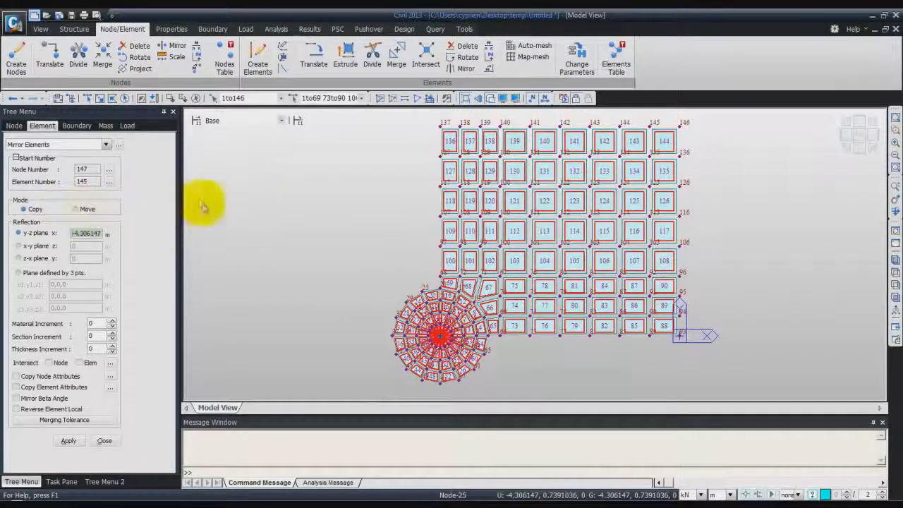
pyautogui.click(56, 98)
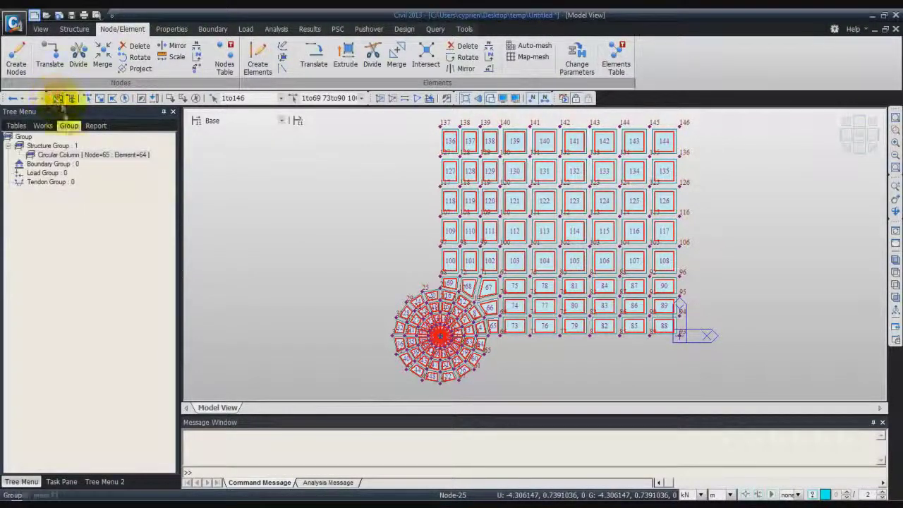
pyautogui.rightClick(84, 156)
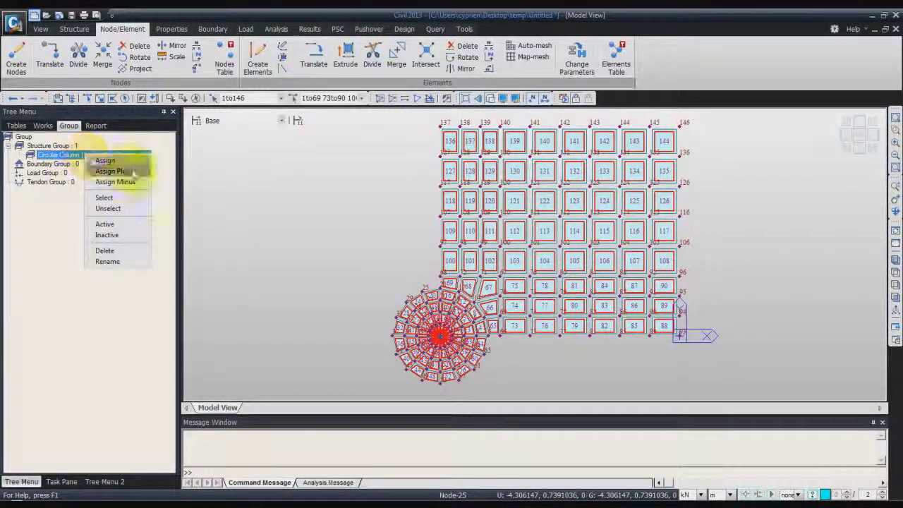
pyautogui.click(128, 207)
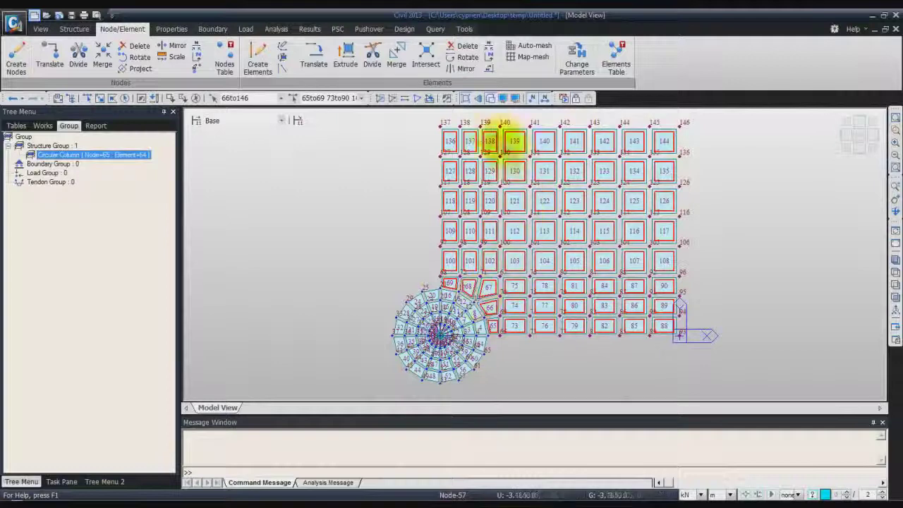
# Mirror a copy of the selected plates about the z-x plane at y = 0
pyautogui.click(469, 69)
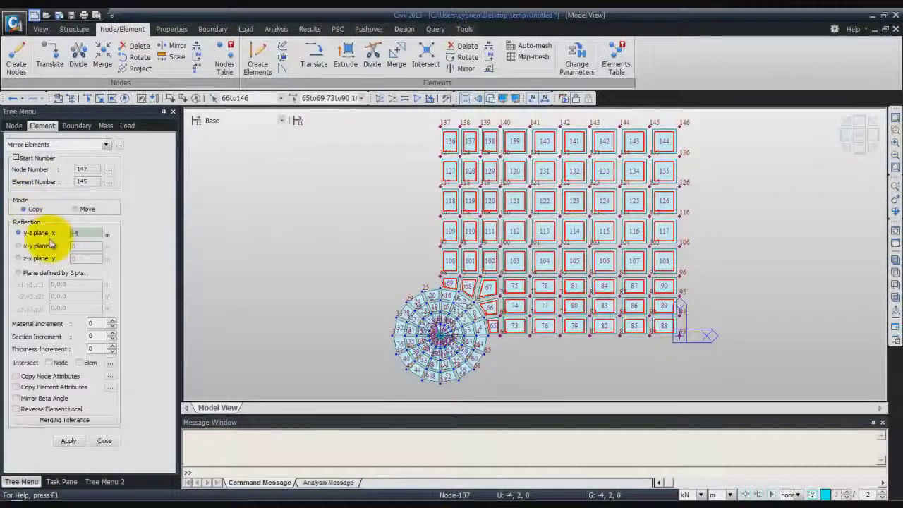
pyautogui.click(19, 259)
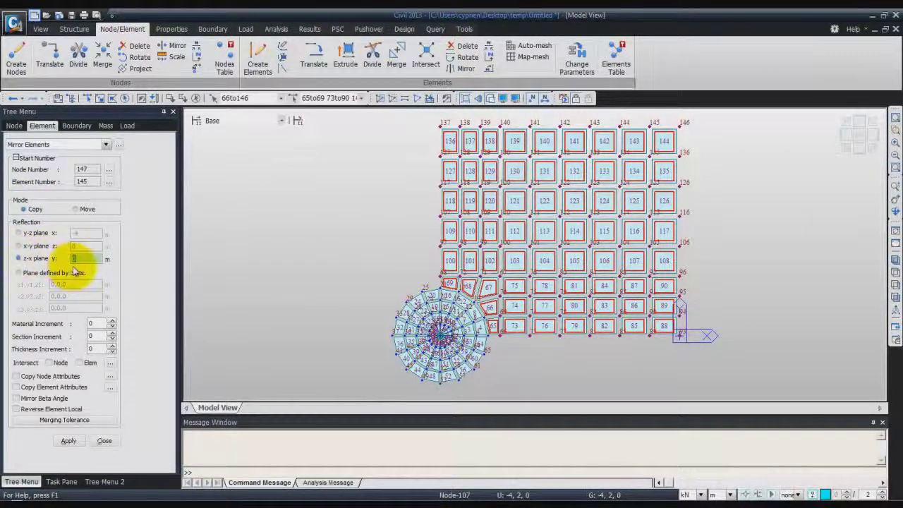
pyautogui.click(68, 442)
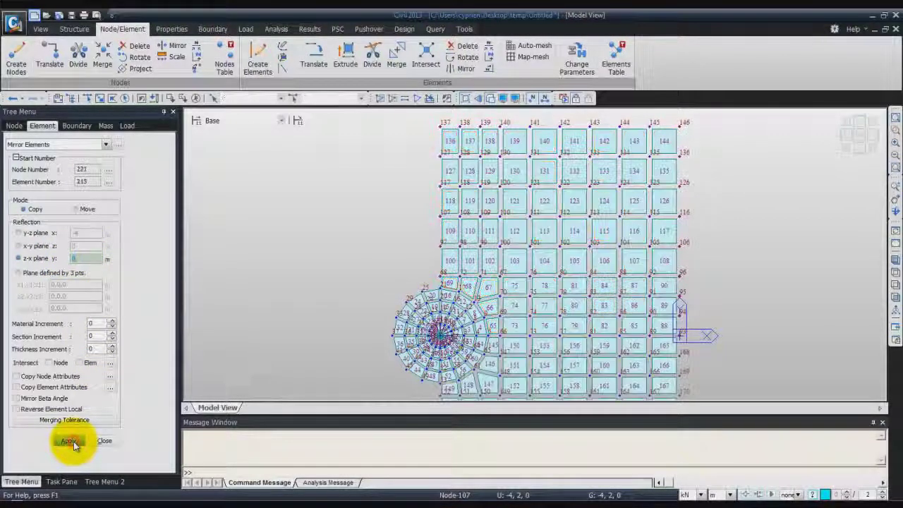
# Mirror a copy of the mesh's plates above the x-axis, outside the circular column, about the y-z plane at x = -4
pyautogui.click(854, 140)
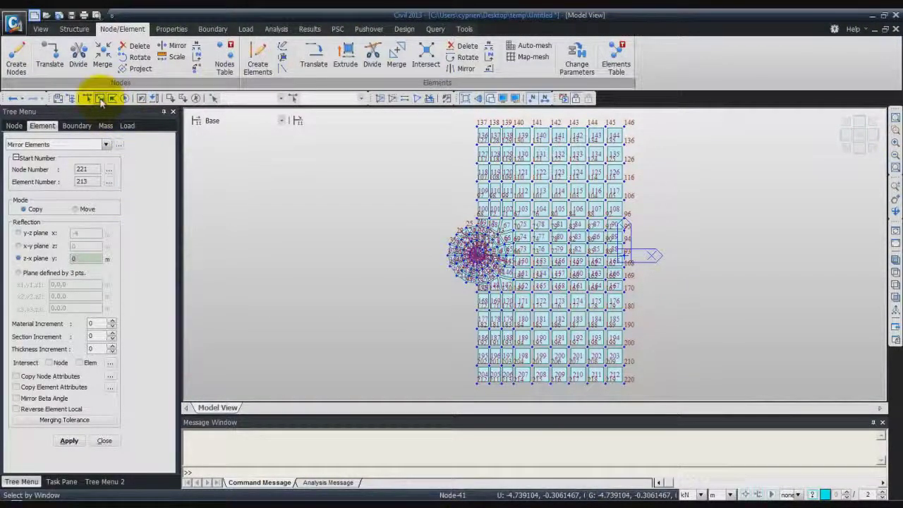
pyautogui.click(141, 99)
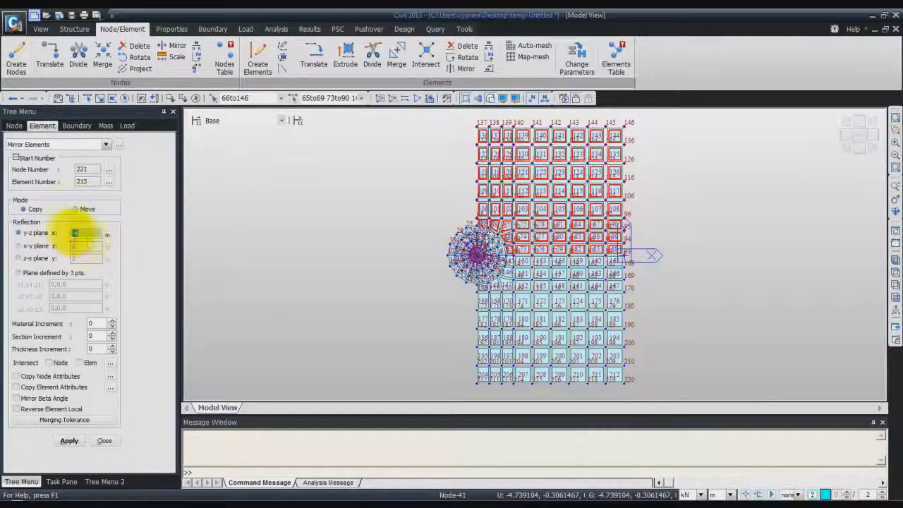
pyautogui.click(69, 440)
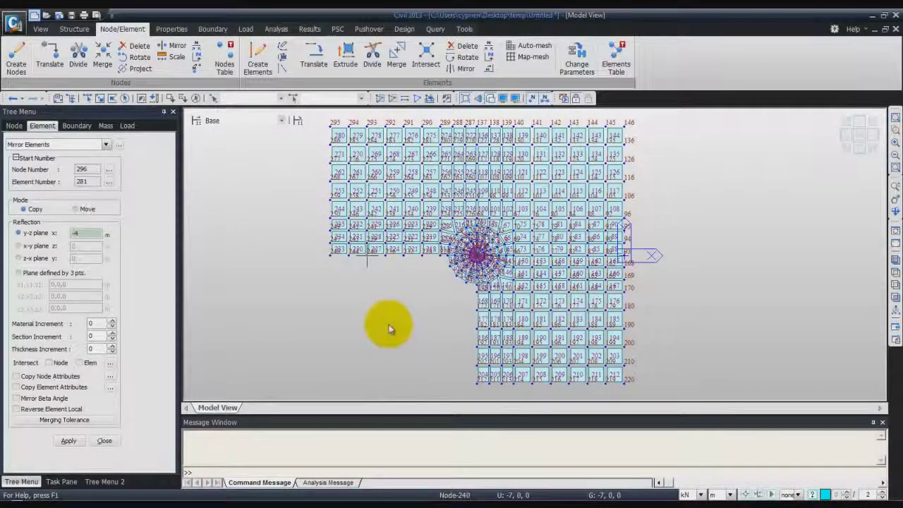
# Mirror a copy of the newly created plates about the z-x plane at y = 0, and hide the node and element numbers
pyautogui.click(156, 98)
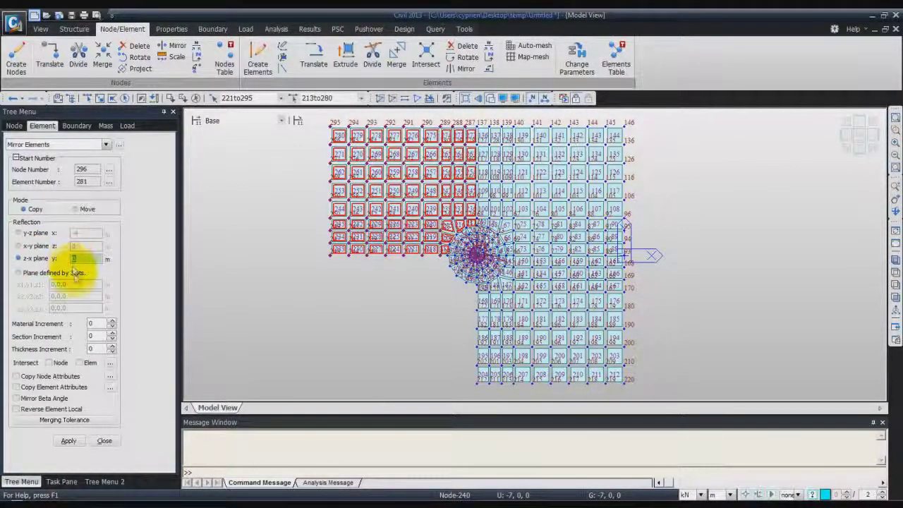
pyautogui.click(70, 441)
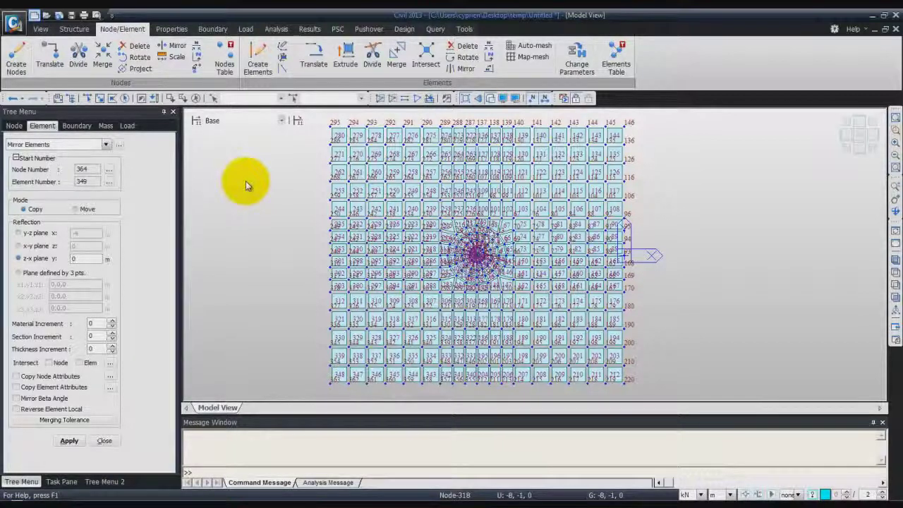
pyautogui.click(534, 98)
pyautogui.click(545, 99)
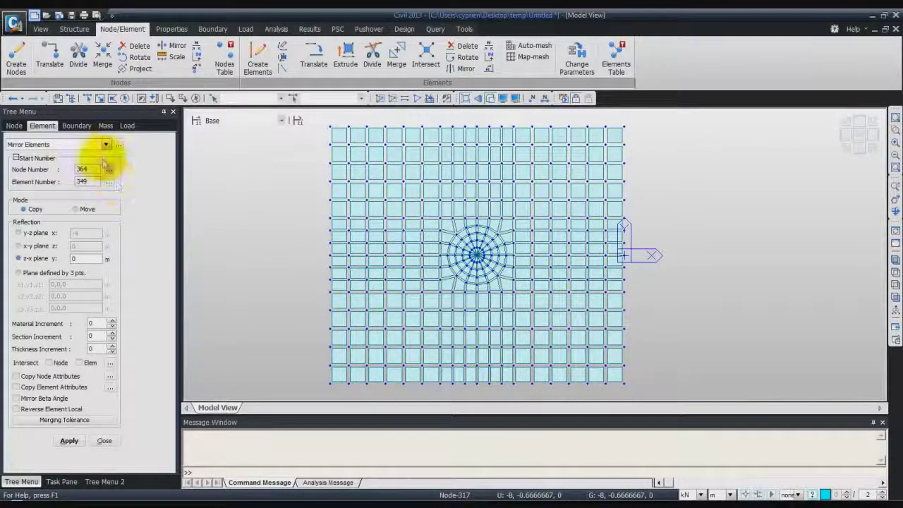
# Define five new structure groups with the name Subgroup and the suffix 1 to 5
pyautogui.click(59, 97)
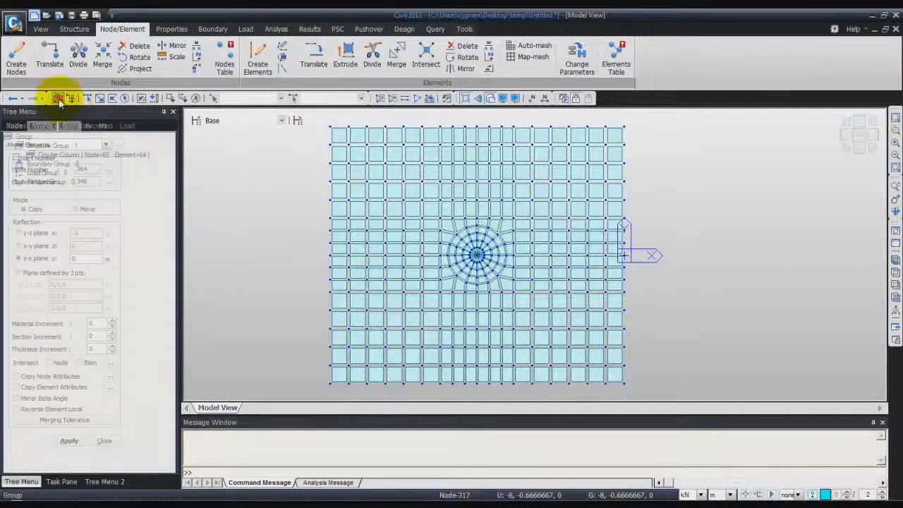
pyautogui.click(51, 146)
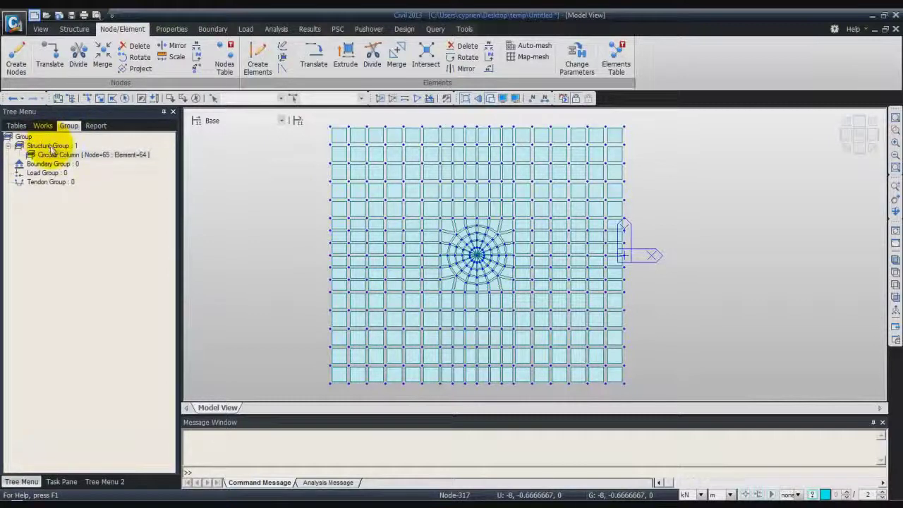
pyautogui.click(43, 146)
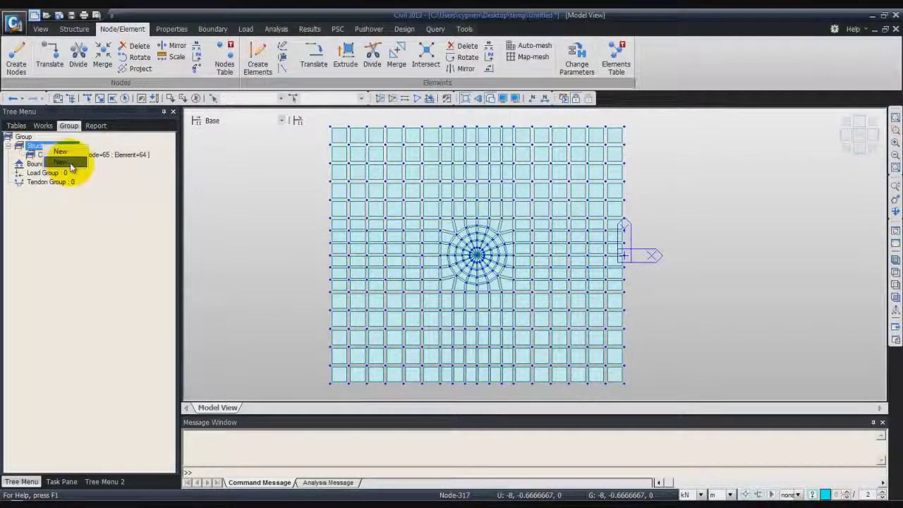
pyautogui.click(71, 167)
pyautogui.moveTo(81, 21); pyautogui.dragTo(142, 89)
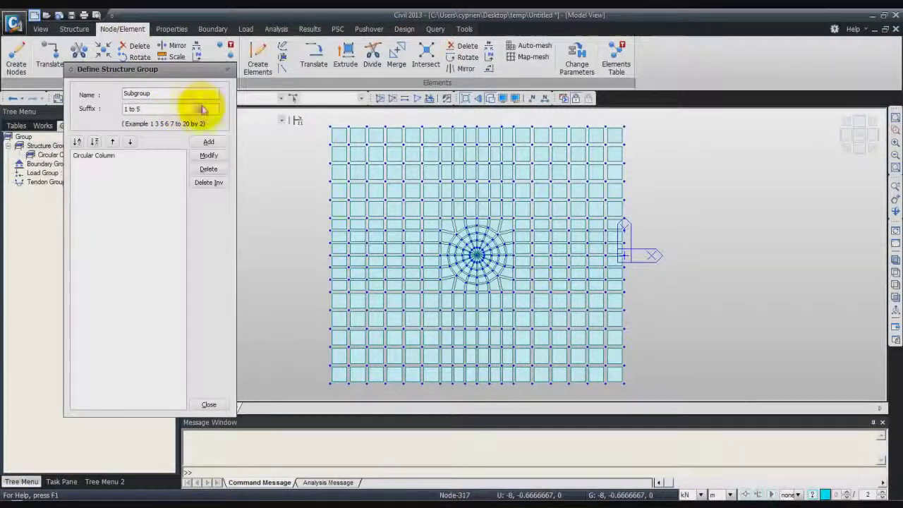
pyautogui.click(208, 142)
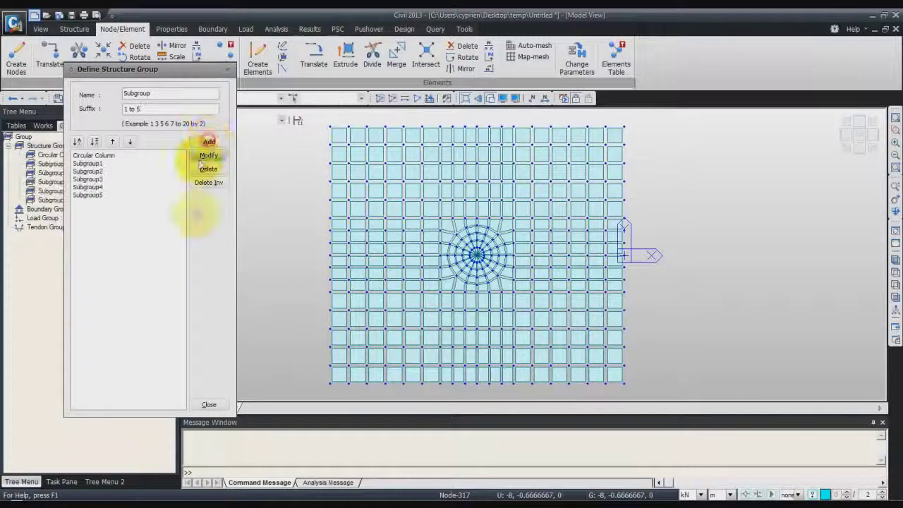
pyautogui.click(209, 404)
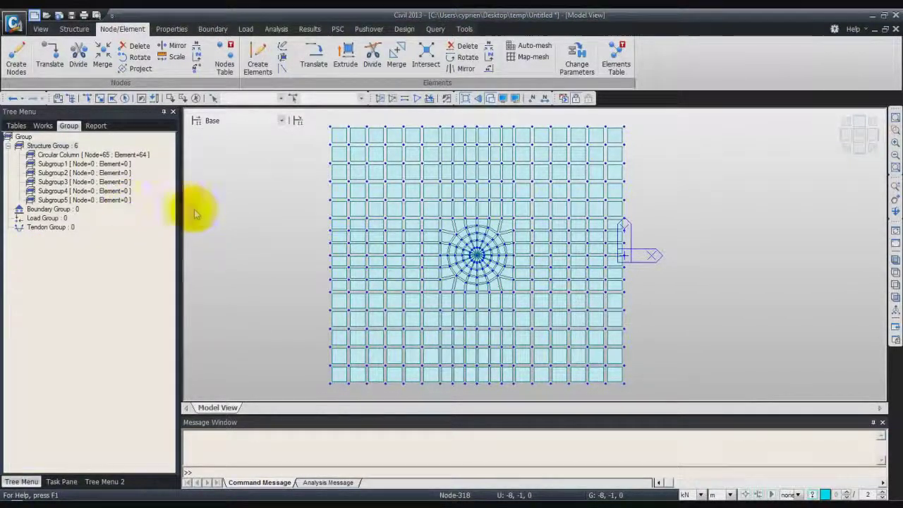
# Assign the full-width middle band of plates, including the circular column mesh, to structure group Subgroup1
pyautogui.click(101, 99)
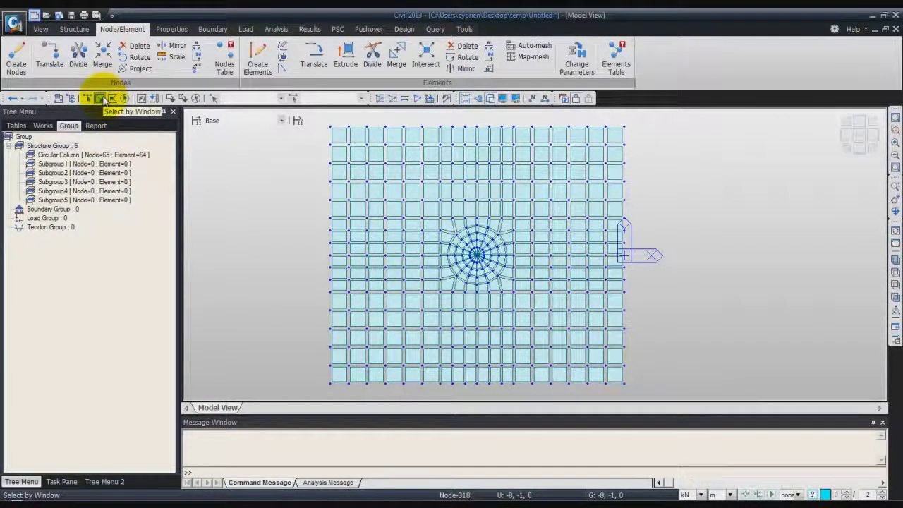
pyautogui.click(322, 215)
pyautogui.click(630, 303)
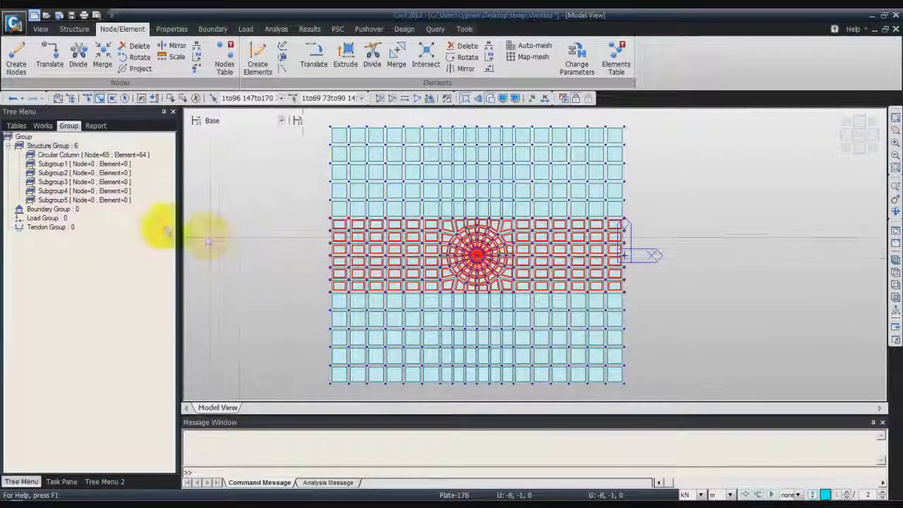
pyautogui.moveTo(83, 163); pyautogui.dragTo(278, 228)
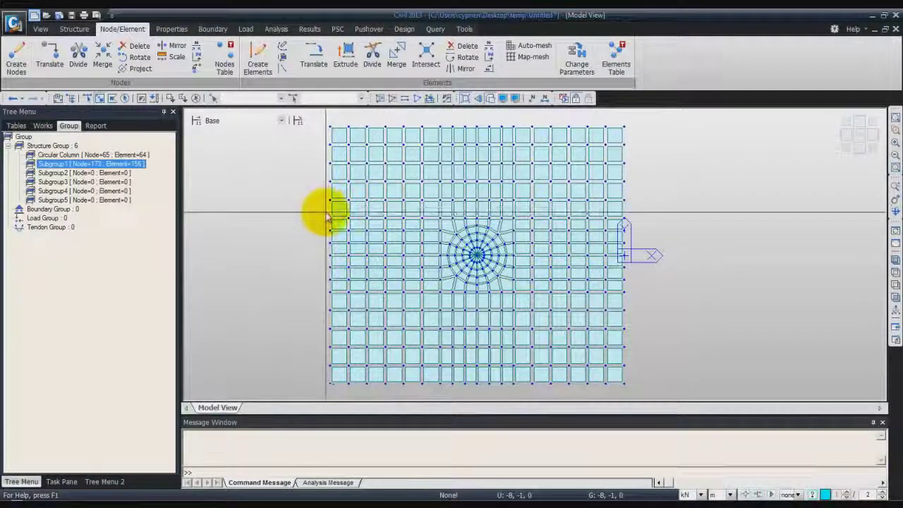
# Assign the middle-band plates on the left of the circular column's square mesh to structure group Subgroup2
pyautogui.moveTo(327, 213); pyautogui.dragTo(404, 279)
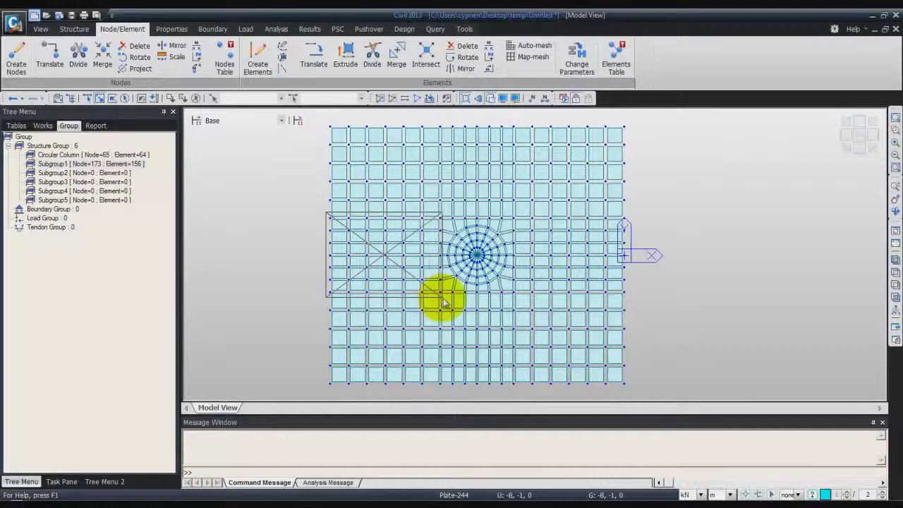
pyautogui.moveTo(445, 302); pyautogui.dragTo(445, 299)
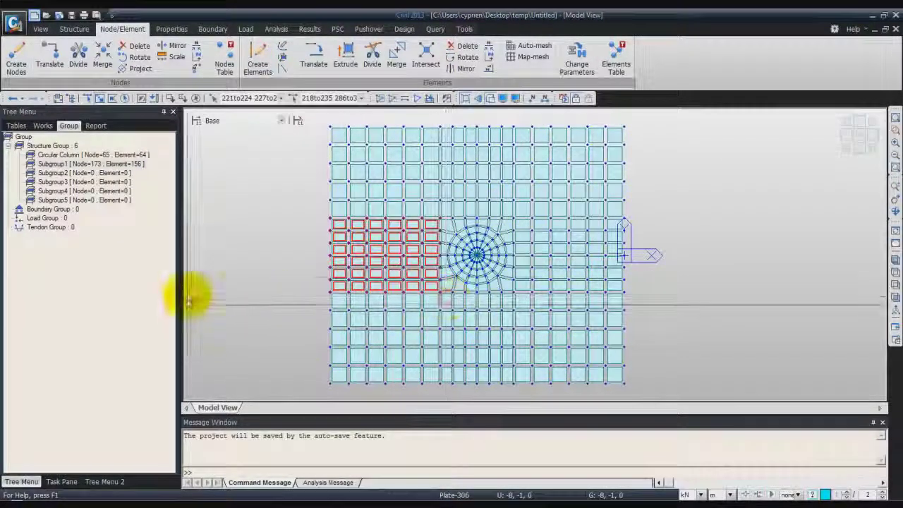
pyautogui.moveTo(106, 173); pyautogui.dragTo(288, 221)
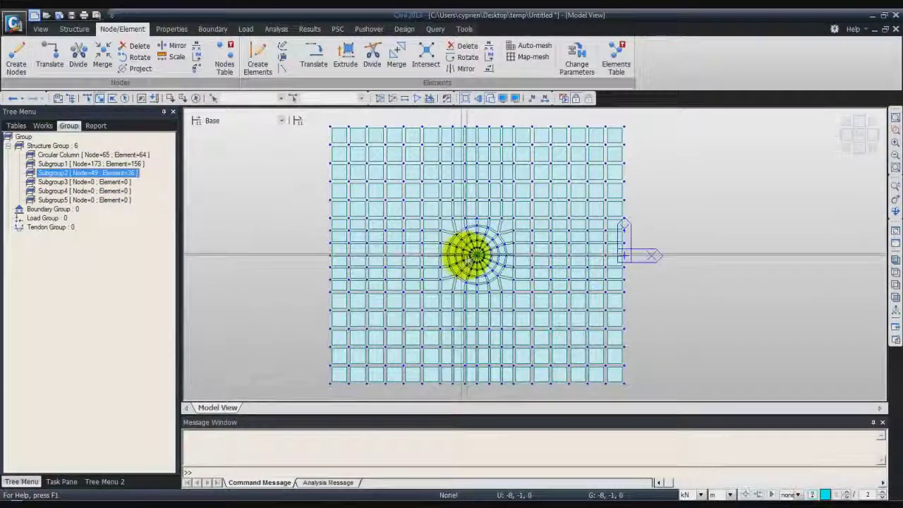
# Assign the square block of plates containing the circular column mesh to structure group Subgroup3
pyautogui.click(435, 212)
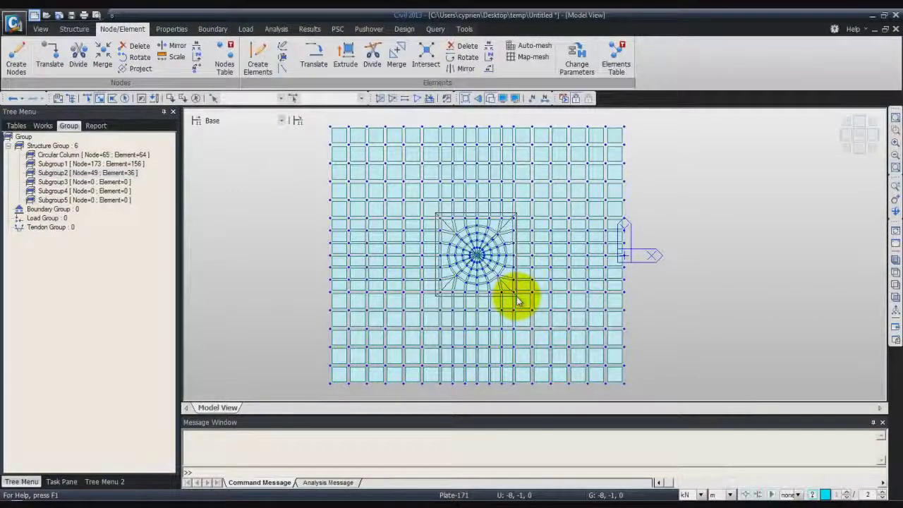
pyautogui.moveTo(517, 300); pyautogui.dragTo(519, 299)
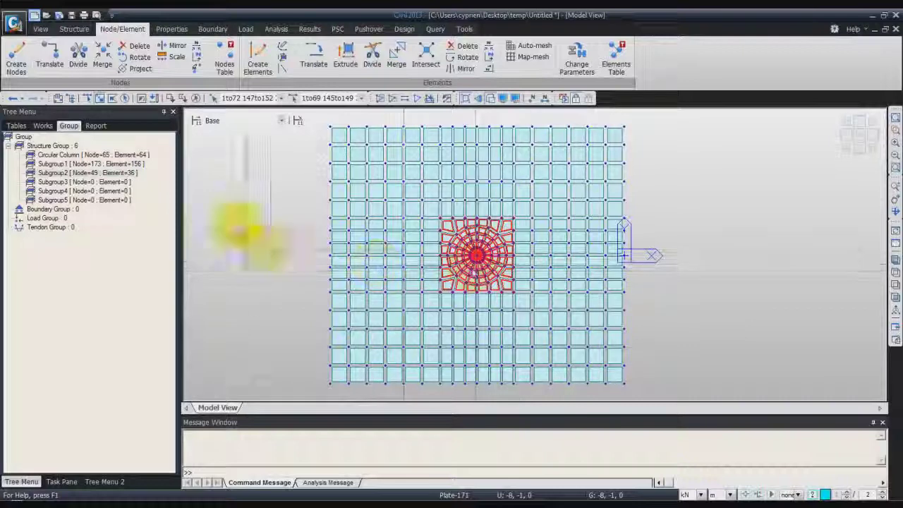
pyautogui.moveTo(53, 182); pyautogui.dragTo(507, 233)
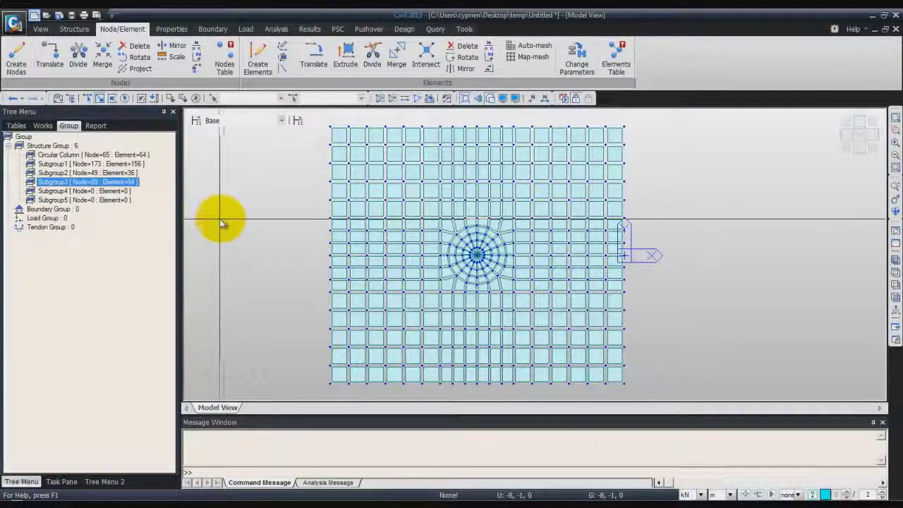
# Assign the three middle-band plate columns directly right of the column's square block to structure group Subgroup4
pyautogui.click(510, 212)
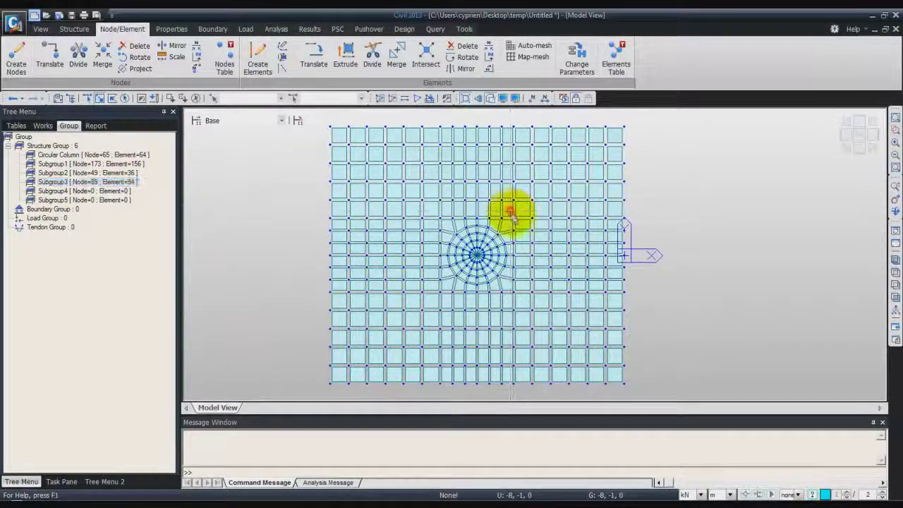
pyautogui.click(573, 300)
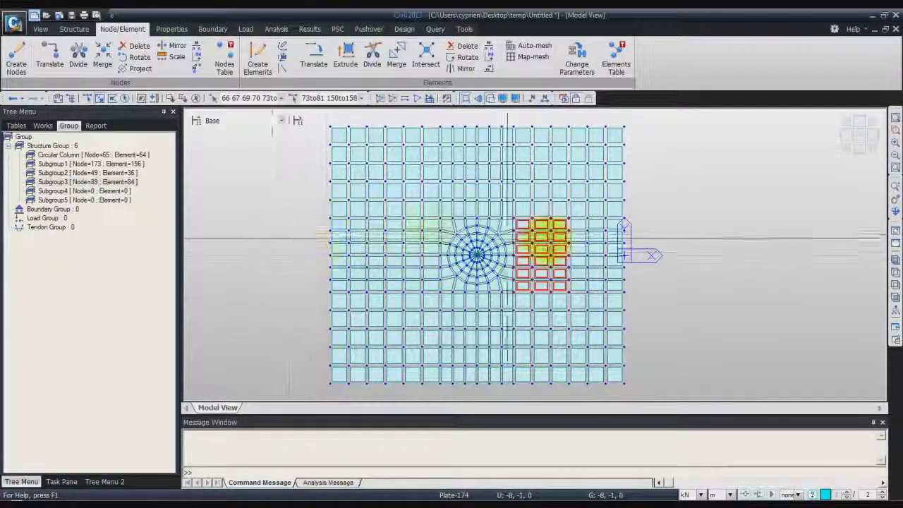
pyautogui.moveTo(88, 191); pyautogui.dragTo(634, 212)
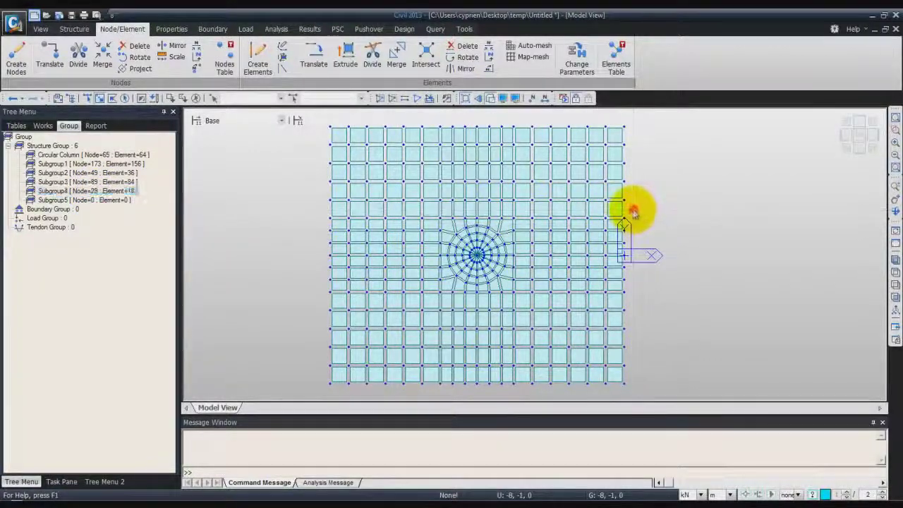
pyautogui.click(567, 290)
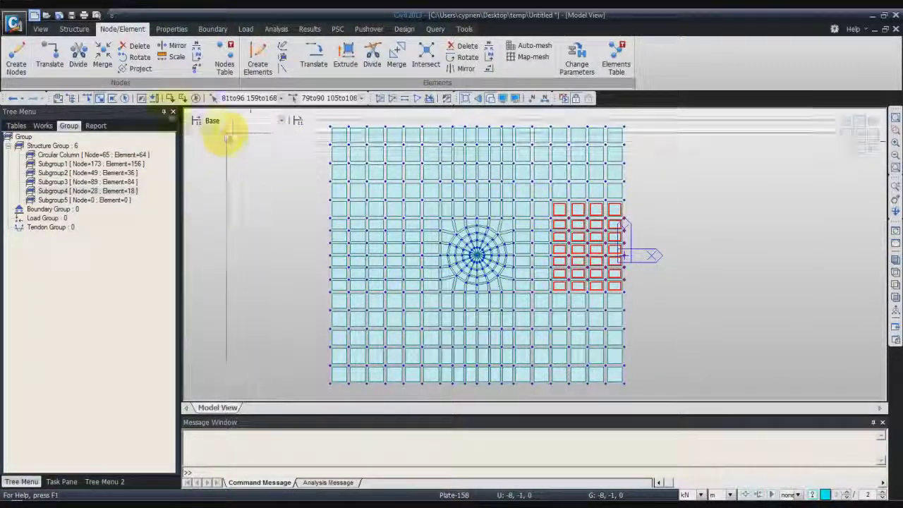
pyautogui.click(126, 98)
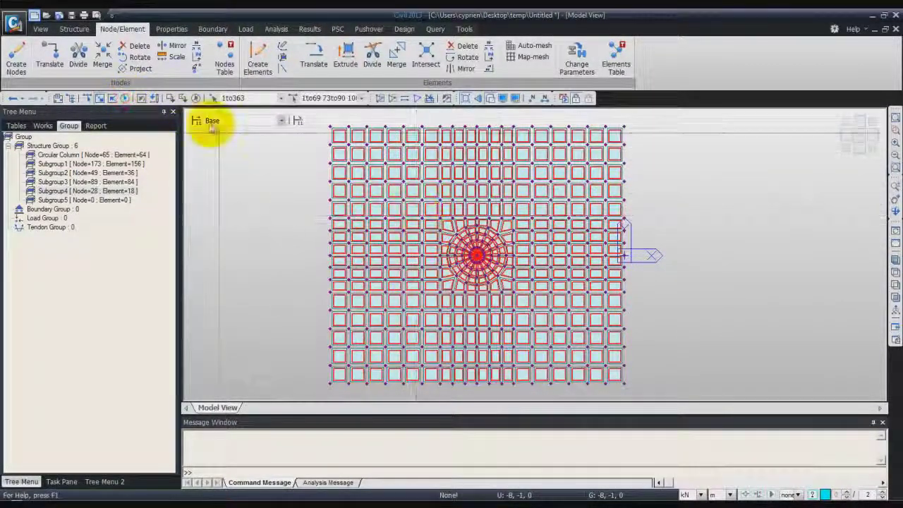
pyautogui.click(195, 98)
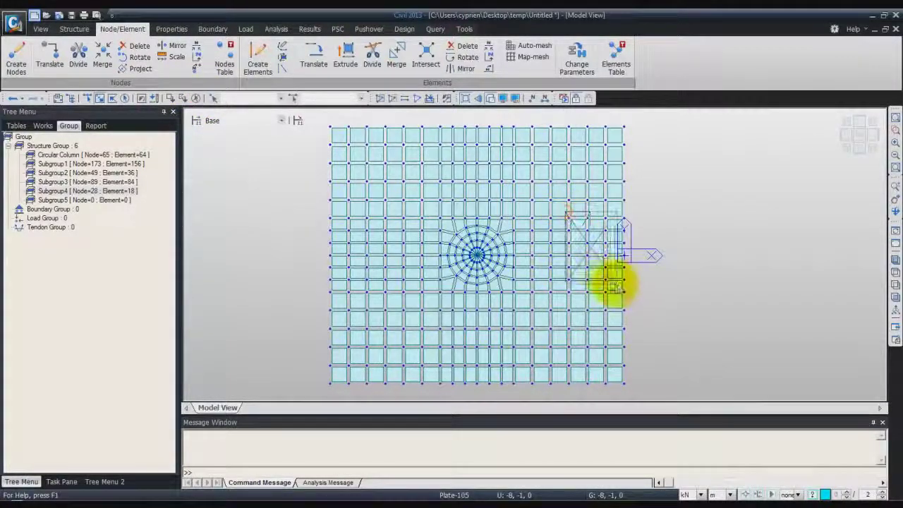
# Assign the last three middle-band plate columns at the mesh's right edge to structure group Subgroup5
pyautogui.moveTo(625, 290); pyautogui.dragTo(626, 283)
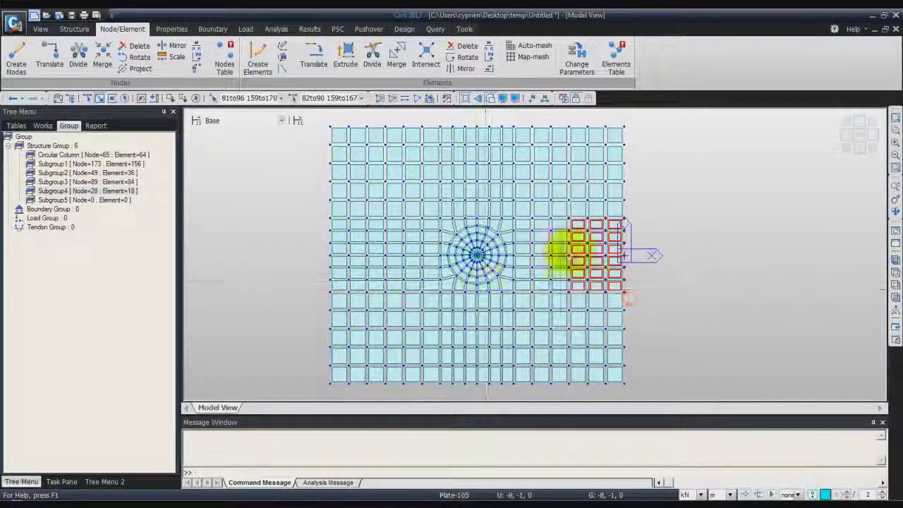
pyautogui.moveTo(100, 204); pyautogui.dragTo(305, 215)
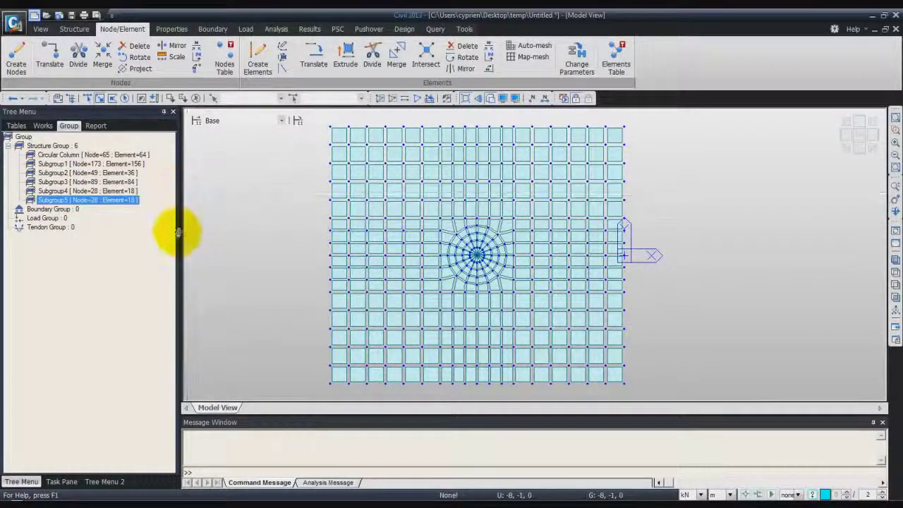
pyautogui.click(317, 206)
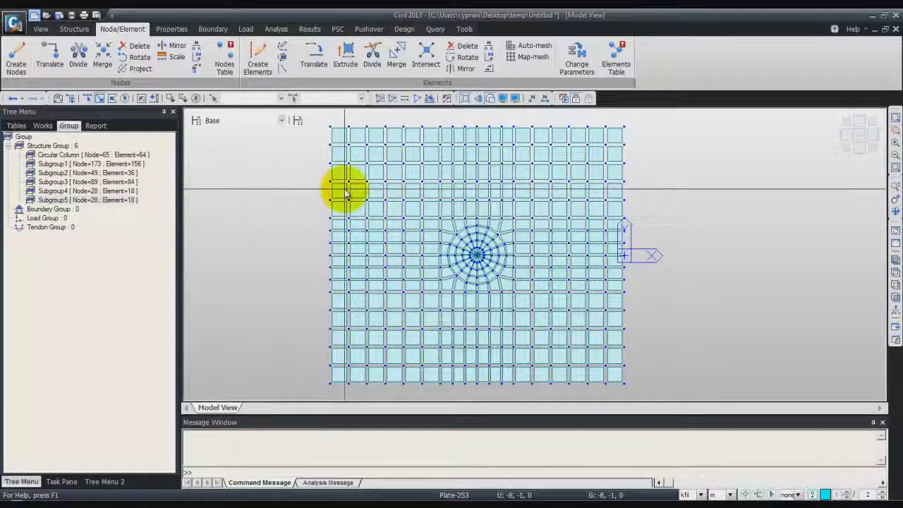
# Extrude all footing plates into solid elements in 4 layers at an equal distance of 0, 0, 0.5 m, moving the source plates
pyautogui.click(895, 260)
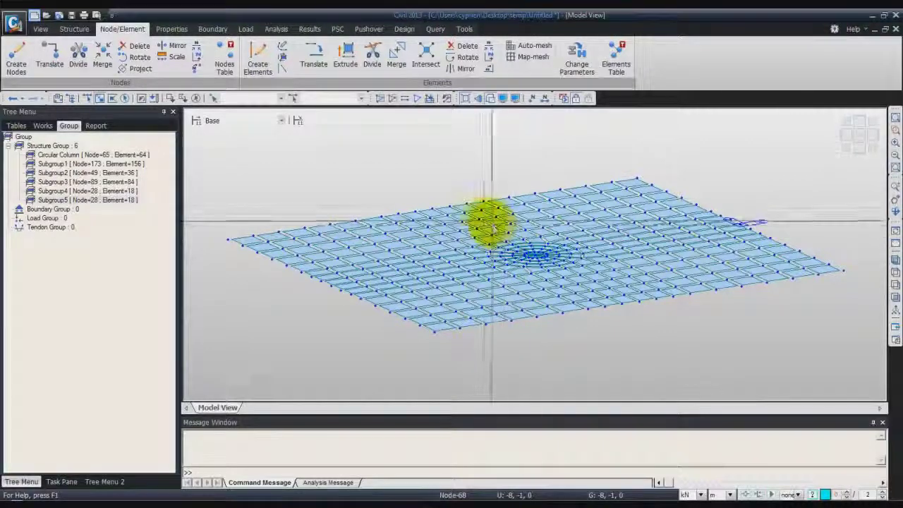
pyautogui.click(124, 99)
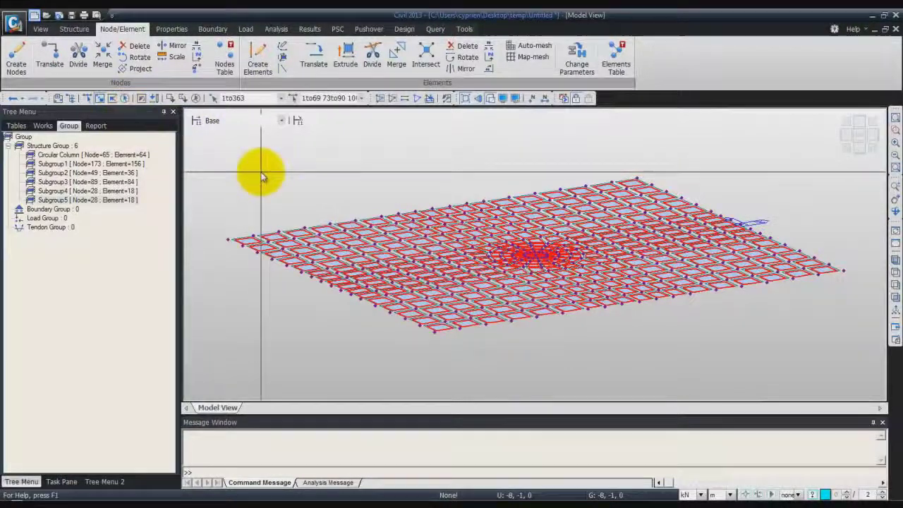
pyautogui.click(345, 60)
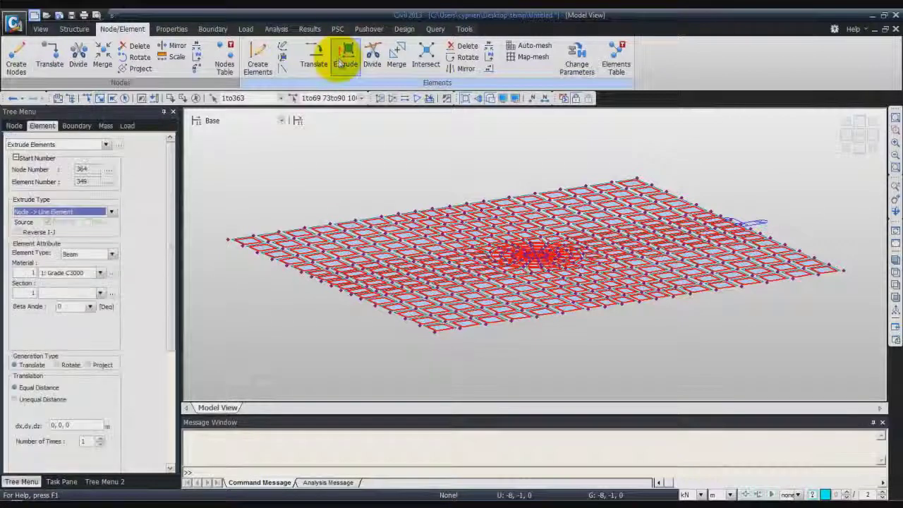
pyautogui.click(110, 213)
pyautogui.click(111, 233)
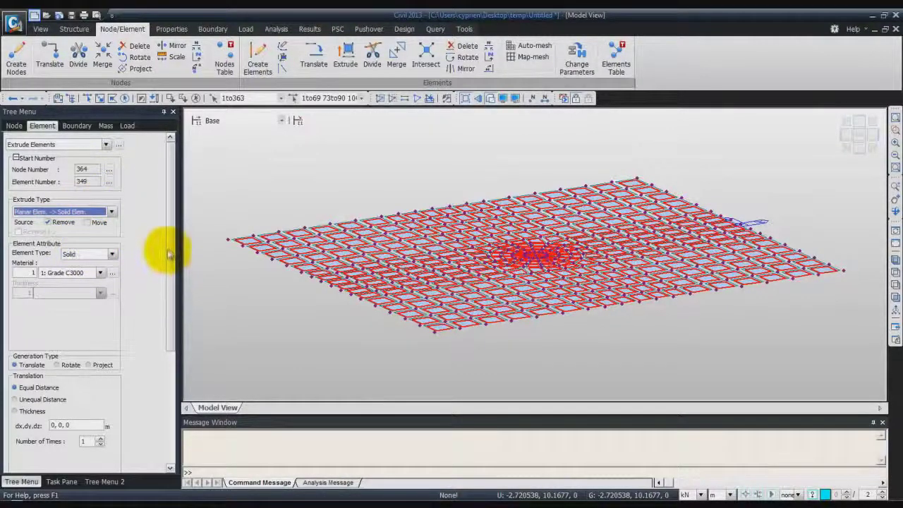
pyautogui.scroll(-3, 173, 279)
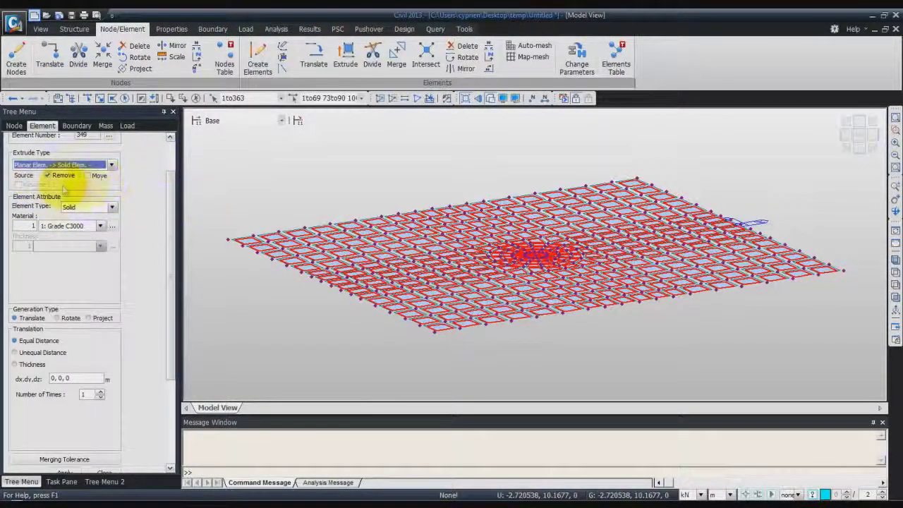
pyautogui.click(88, 176)
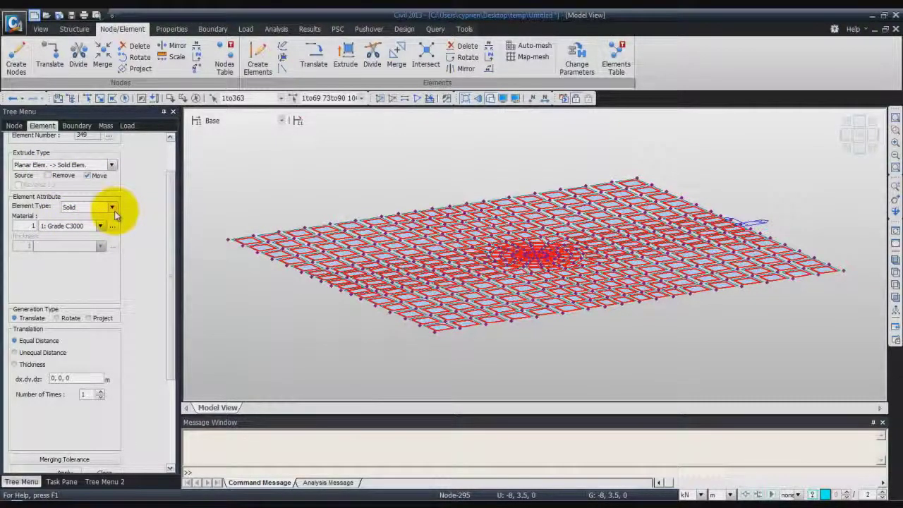
pyautogui.moveTo(176, 227); pyautogui.dragTo(182, 292)
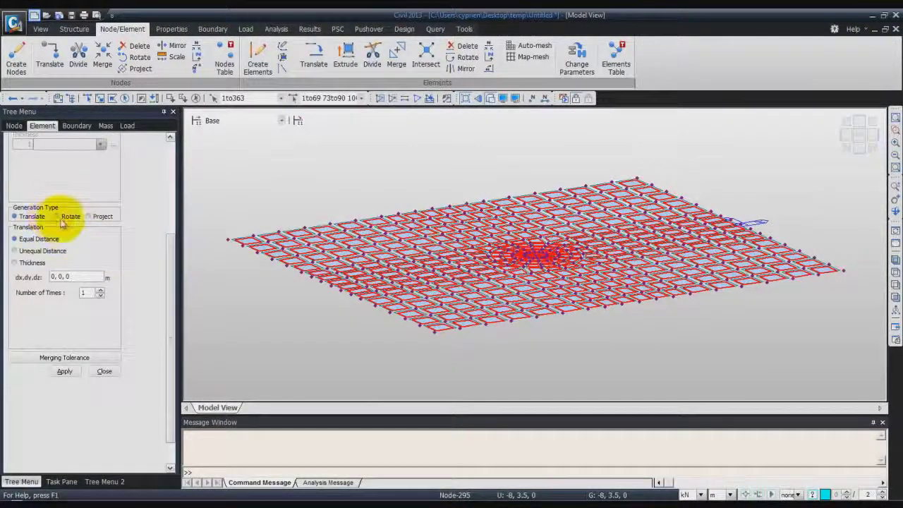
pyautogui.click(71, 276)
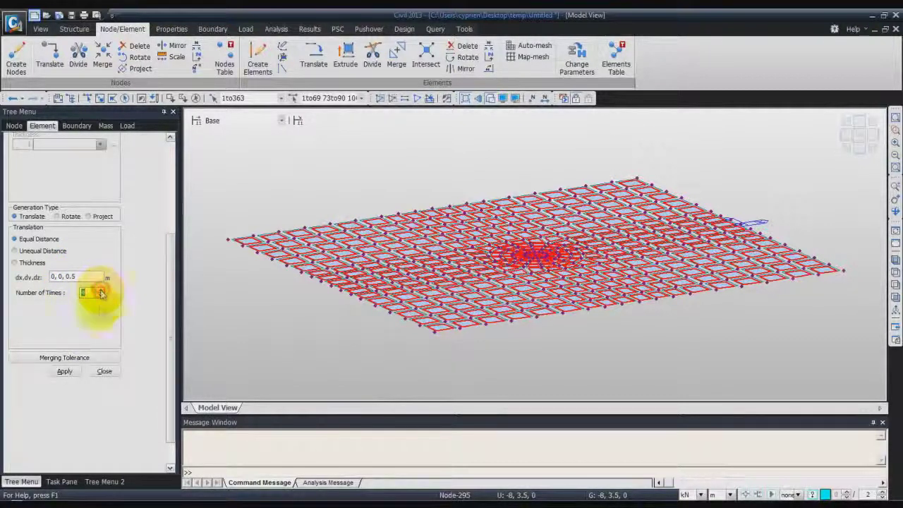
pyautogui.click(76, 373)
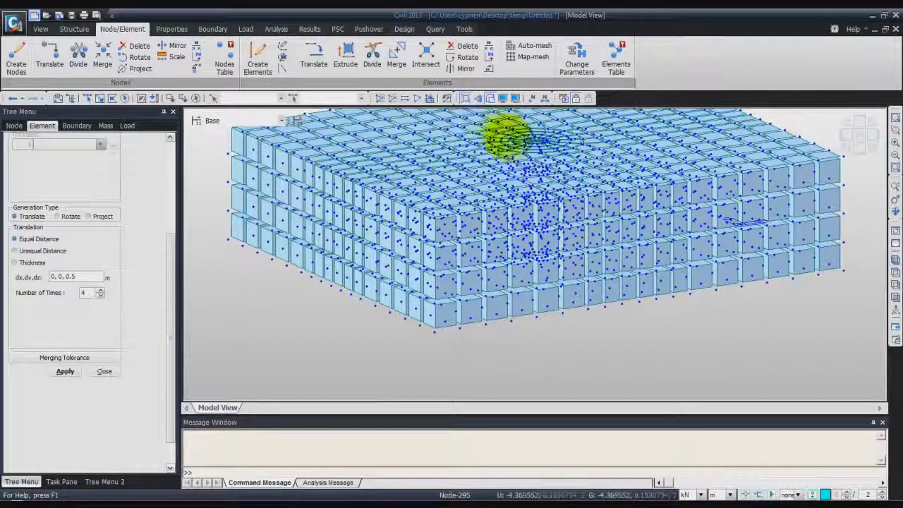
pyautogui.click(847, 149)
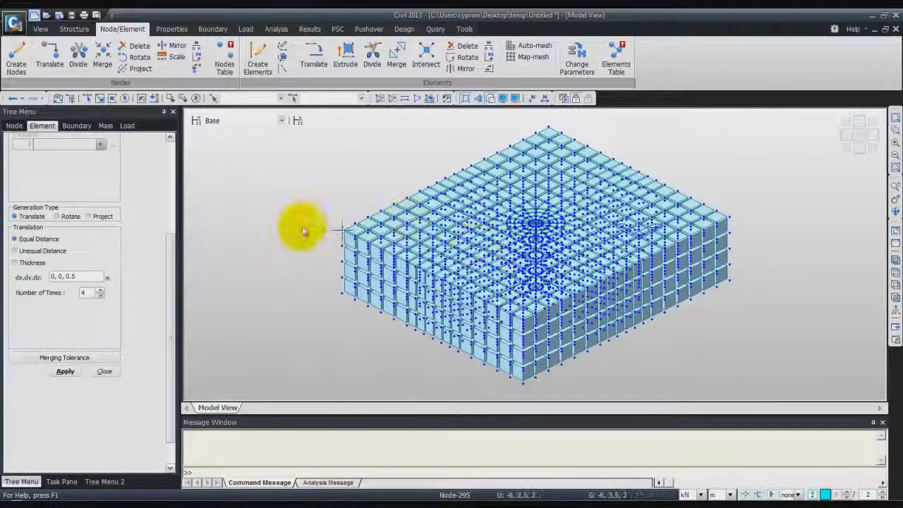
# Select the Circular Column group's plates and set Extrude Elements to planar-to-solid, neither removing nor moving the source
pyautogui.moveTo(168, 264); pyautogui.dragTo(168, 167)
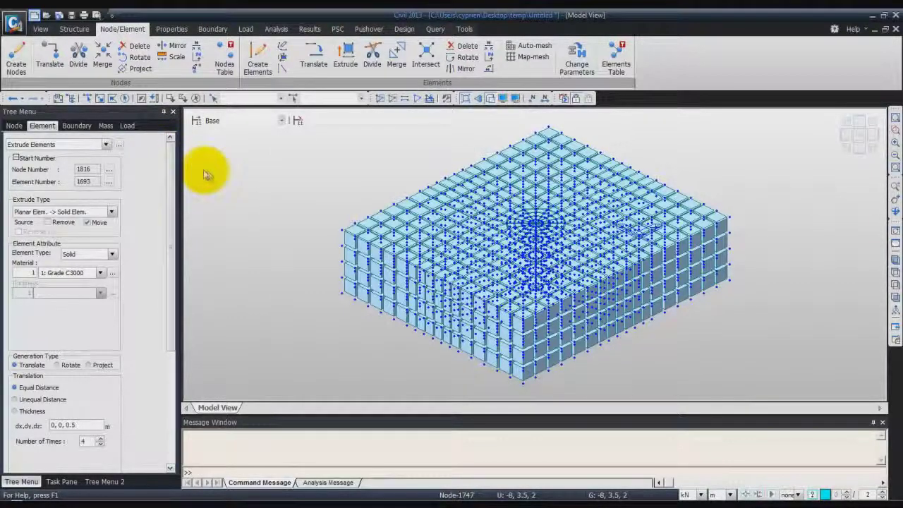
pyautogui.click(59, 99)
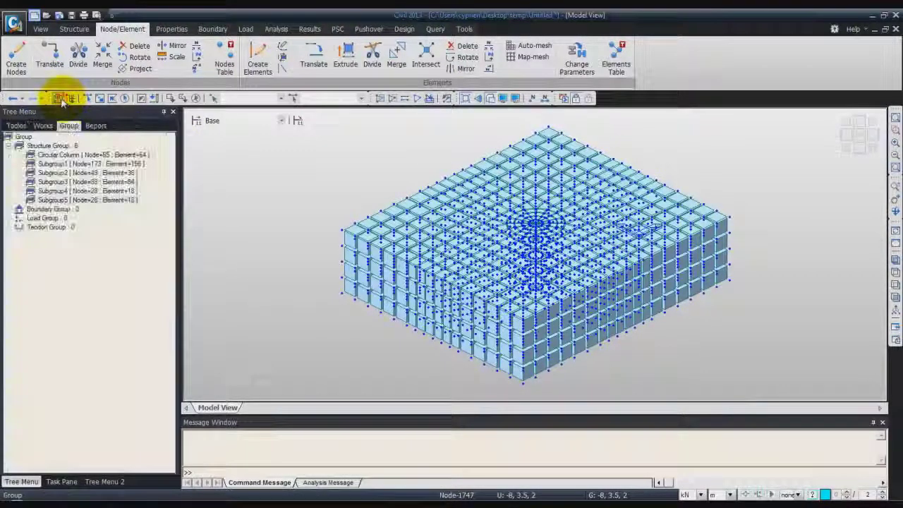
pyautogui.doubleClick(83, 156)
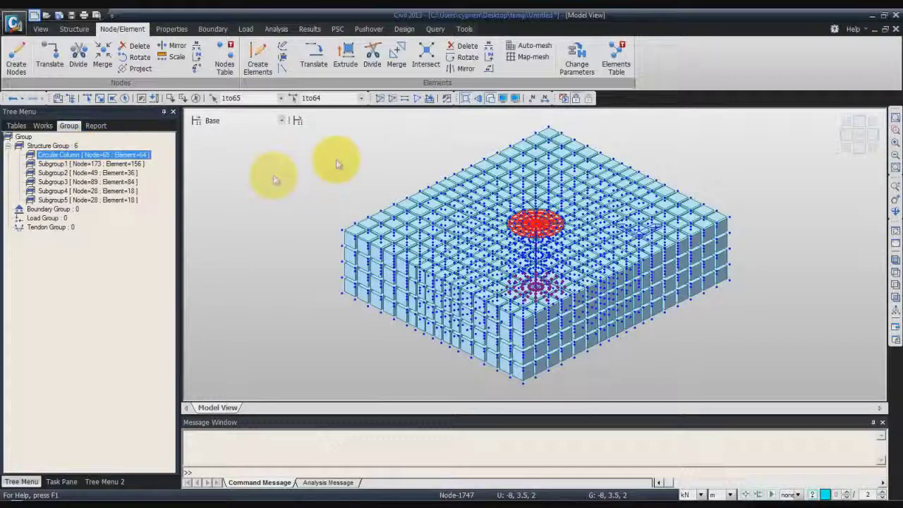
pyautogui.click(345, 57)
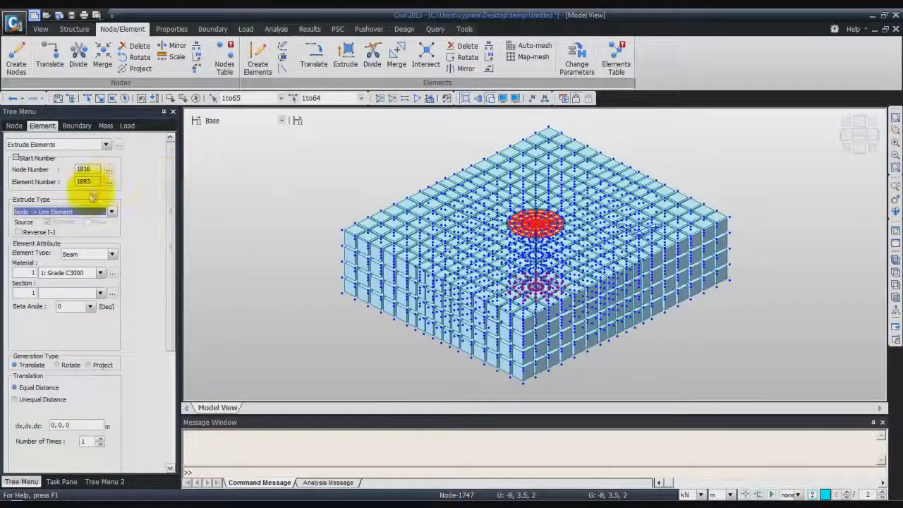
pyautogui.click(112, 212)
pyautogui.click(101, 237)
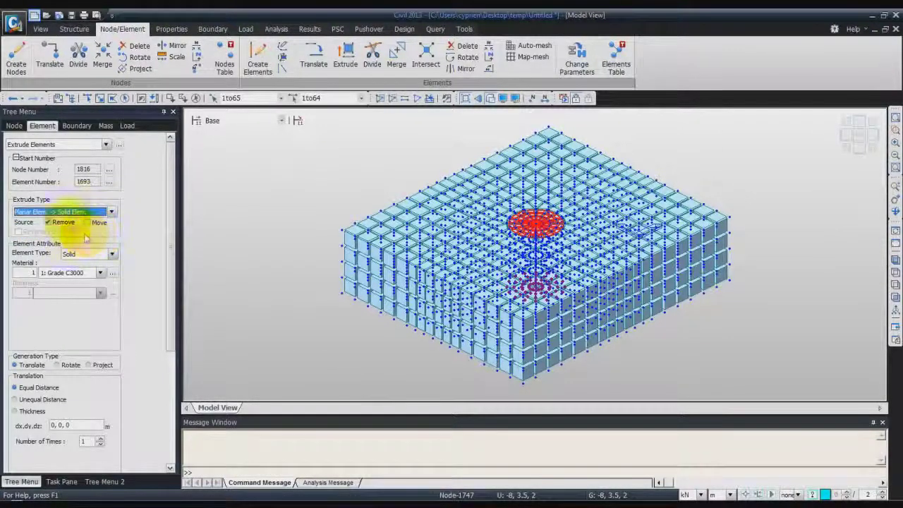
pyautogui.click(46, 223)
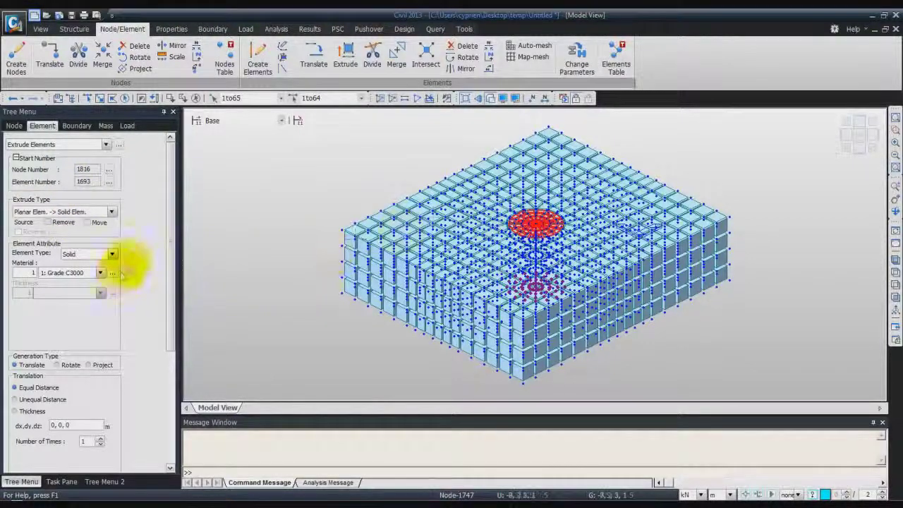
# Extrude the circular column plates by equal thickness, 12 times 0.5 m in the +z direction
pyautogui.moveTo(166, 238); pyautogui.dragTo(153, 292)
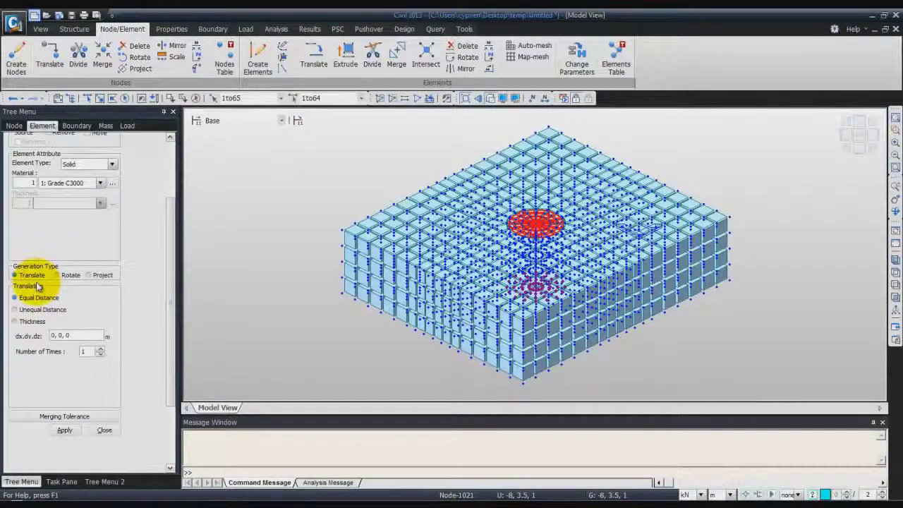
pyautogui.click(16, 323)
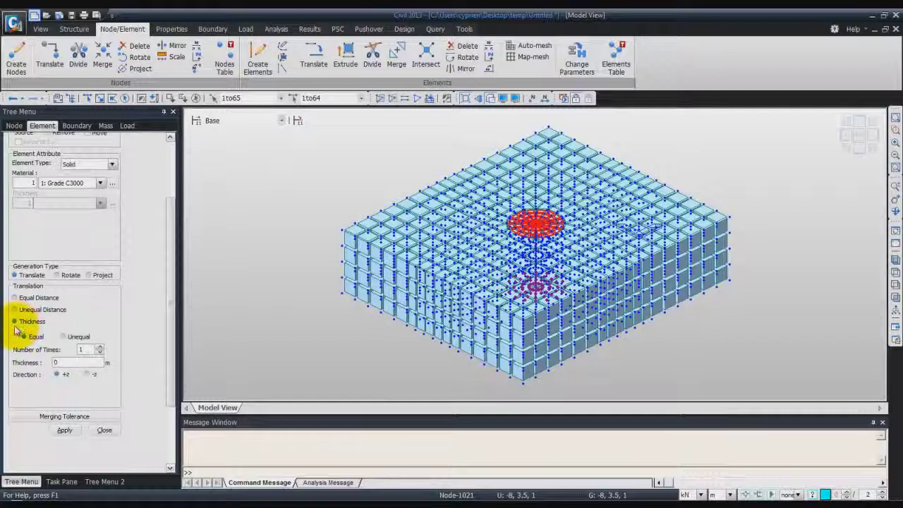
pyautogui.doubleClick(101, 349)
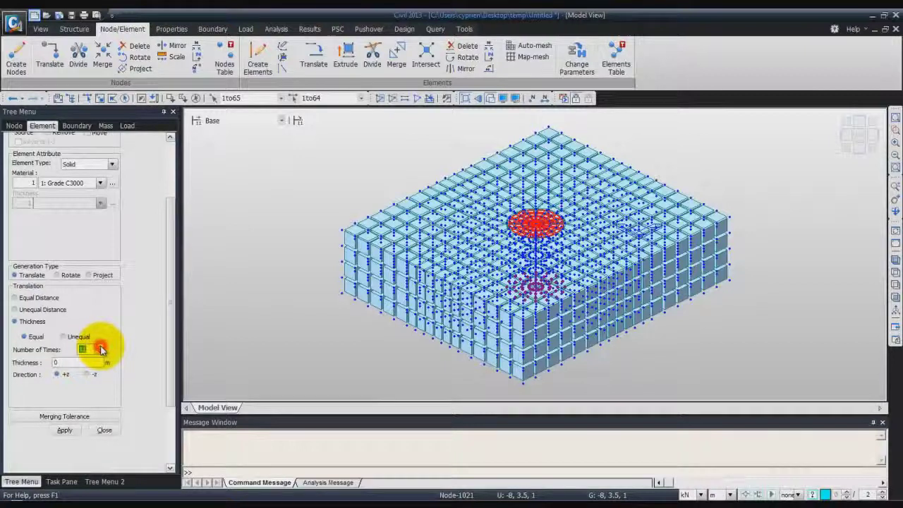
pyautogui.write('12')
pyautogui.doubleClick(62, 362)
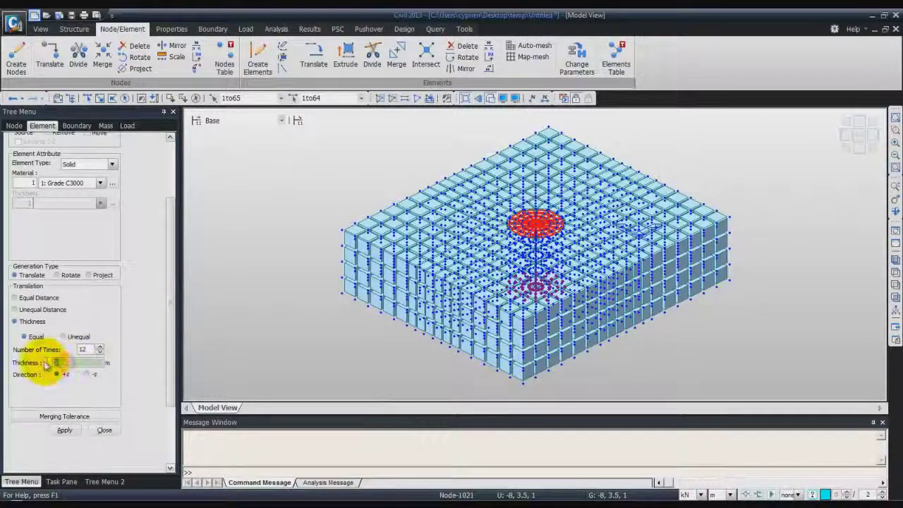
pyautogui.write('.5')
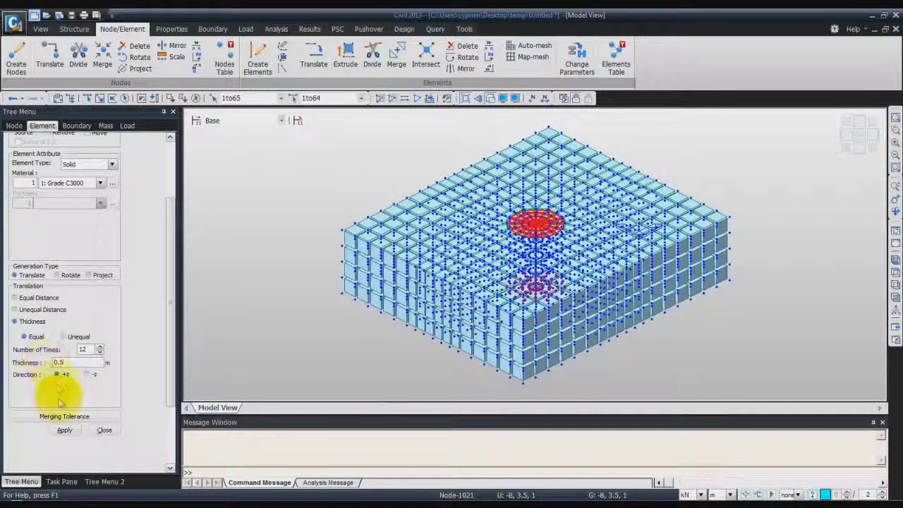
pyautogui.click(65, 430)
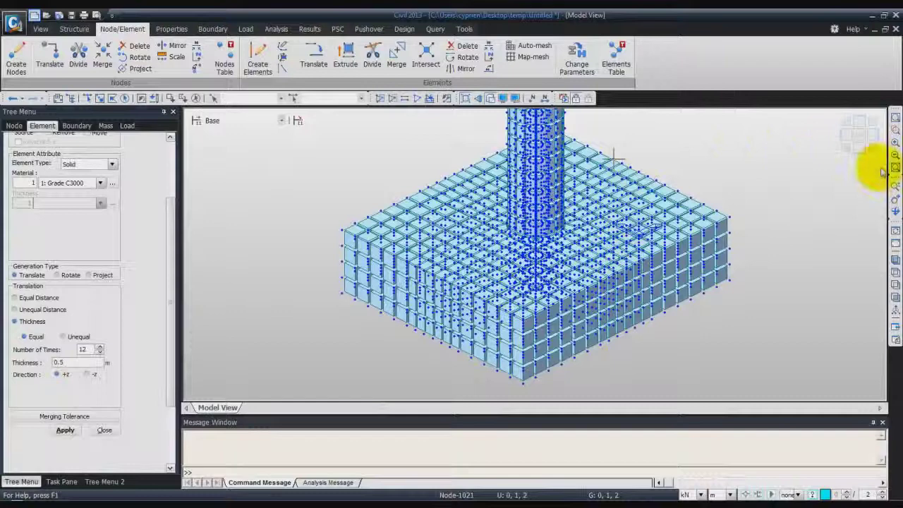
pyautogui.click(847, 147)
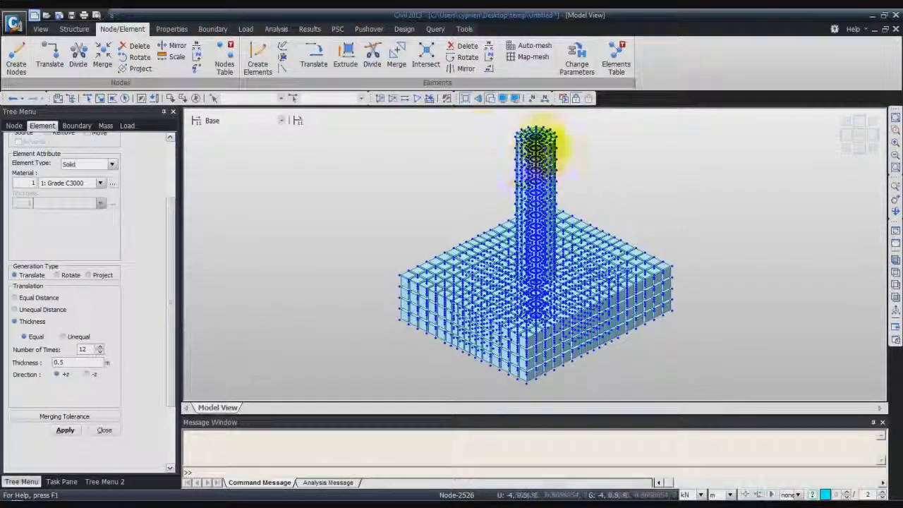
# Turn off the display of nodes in the model view
pyautogui.click(503, 100)
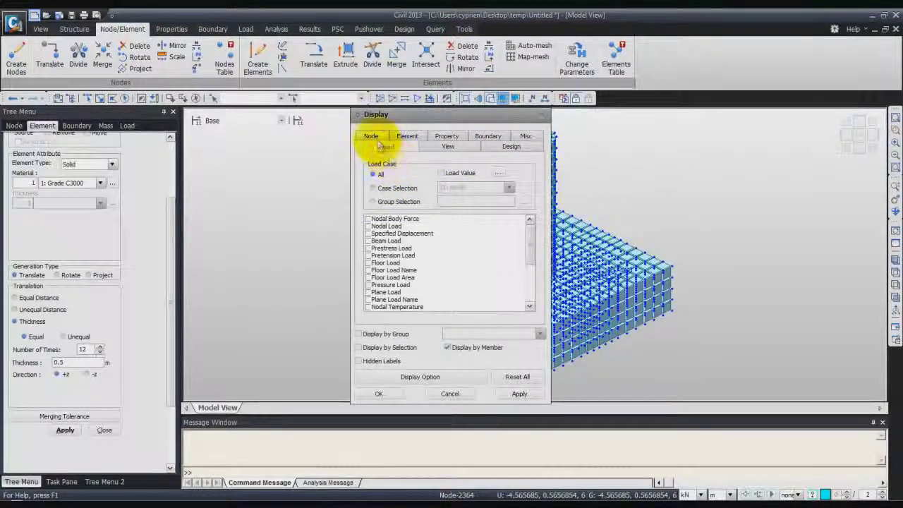
pyautogui.click(372, 136)
pyautogui.click(367, 194)
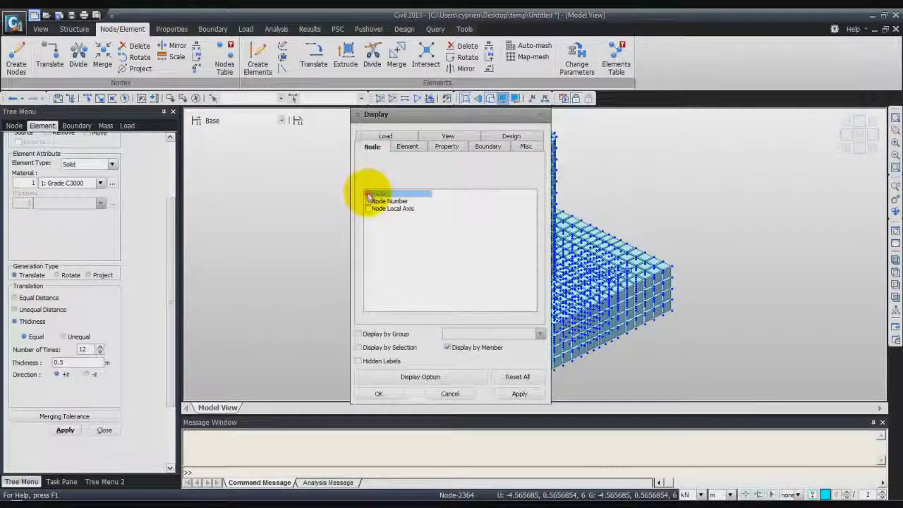
pyautogui.click(379, 394)
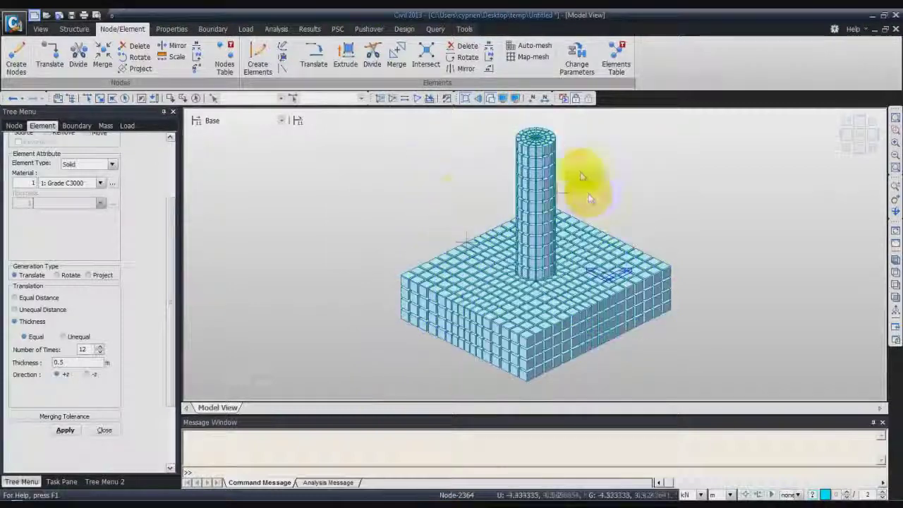